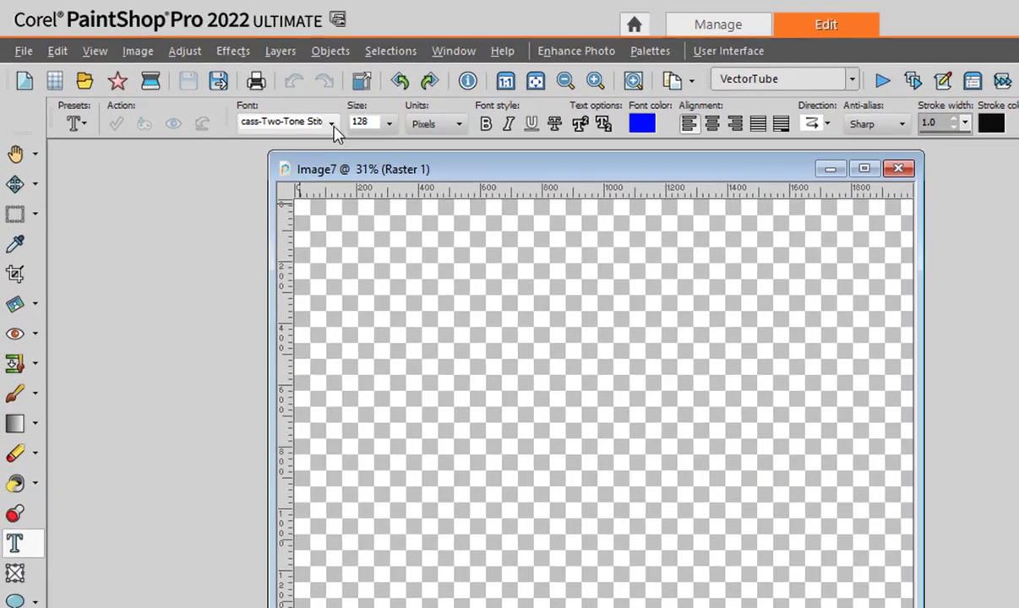
- Set the text font to cass-Two-Tone Stitch1A with a size of 128 pixels
{"action": "left_click", "coordinate": [235, 88]}
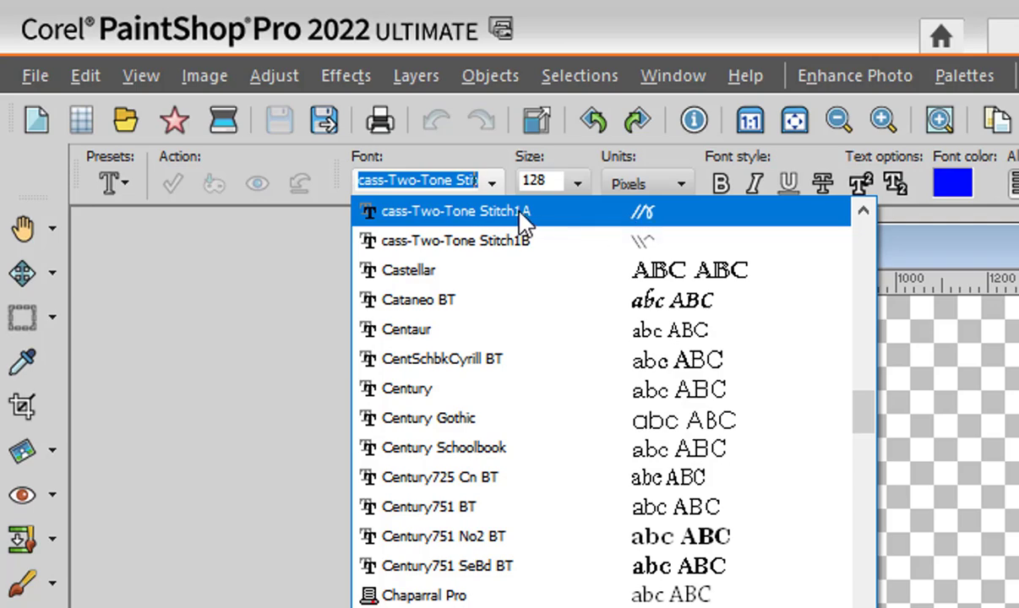
{"action": "left_click", "coordinate": [648, 223]}
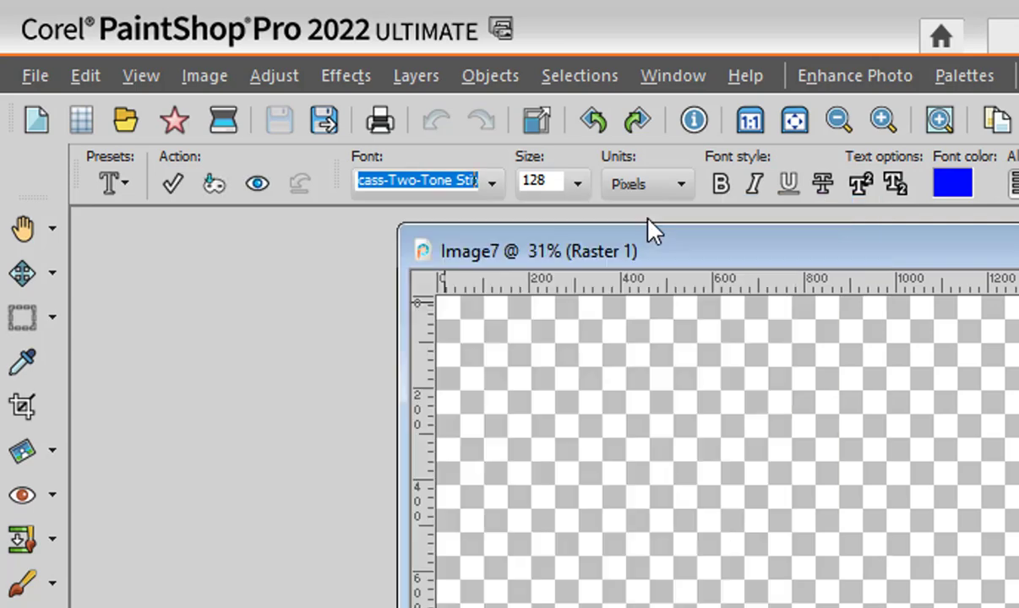
{"action": "left_click", "coordinate": [528, 500]}
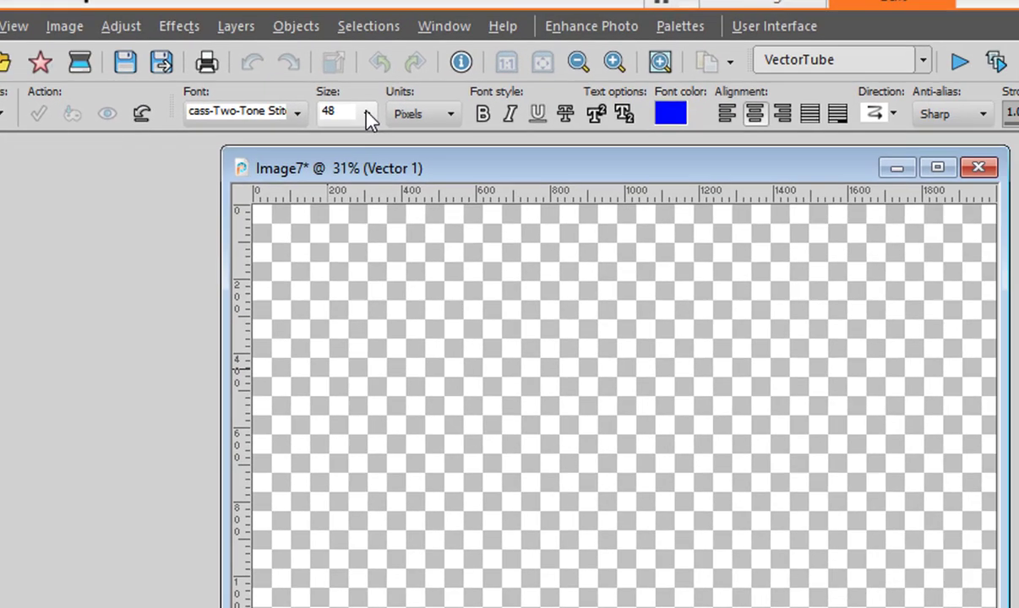
{"action": "left_click", "coordinate": [368, 113]}
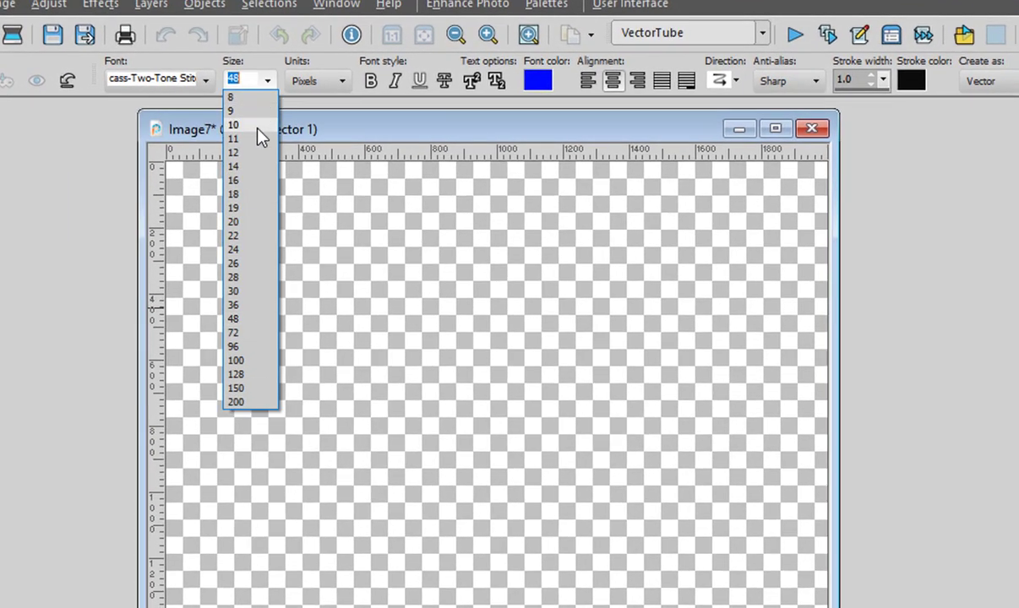
{"action": "left_click", "coordinate": [241, 374]}
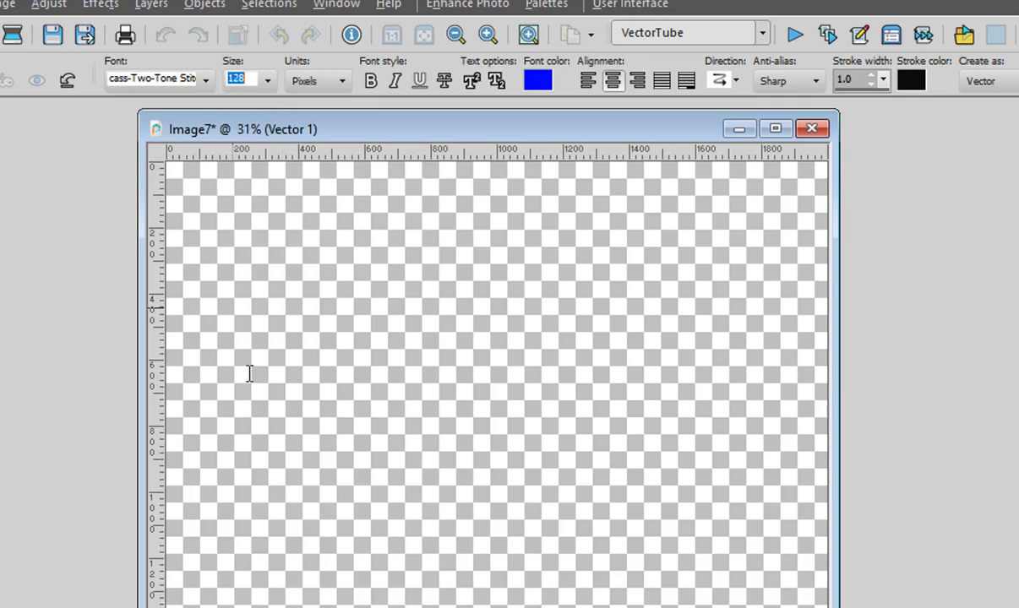
- Create a left-aligned blue stitch row of repeated "g" characters, starting about 200 pixels across and 400 pixels down the canvas
{"action": "left_click", "coordinate": [232, 300]}
{"action": "type", "text": "X"}
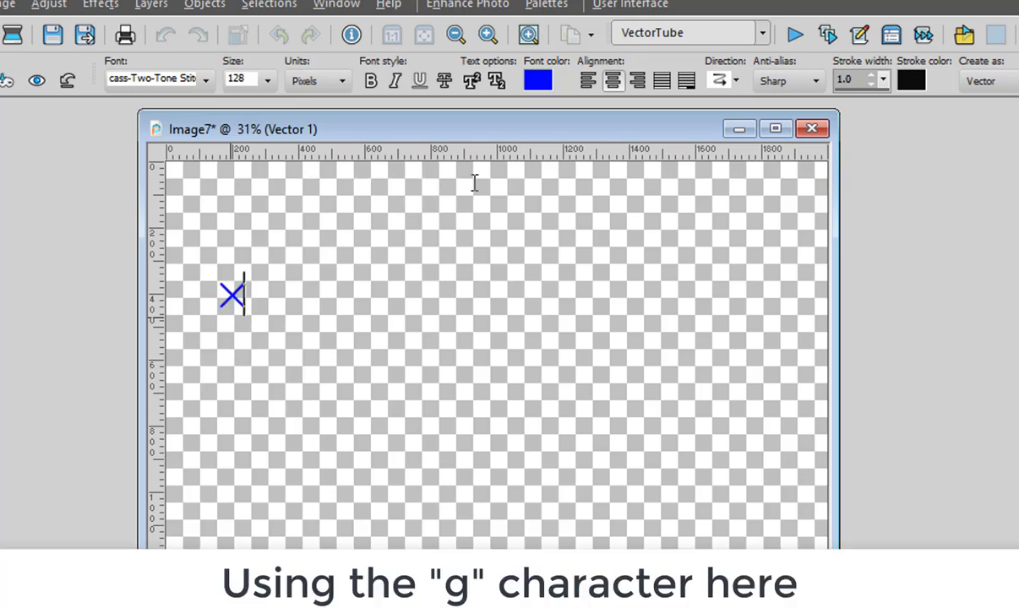
{"action": "type", "text": "ggggggg"}
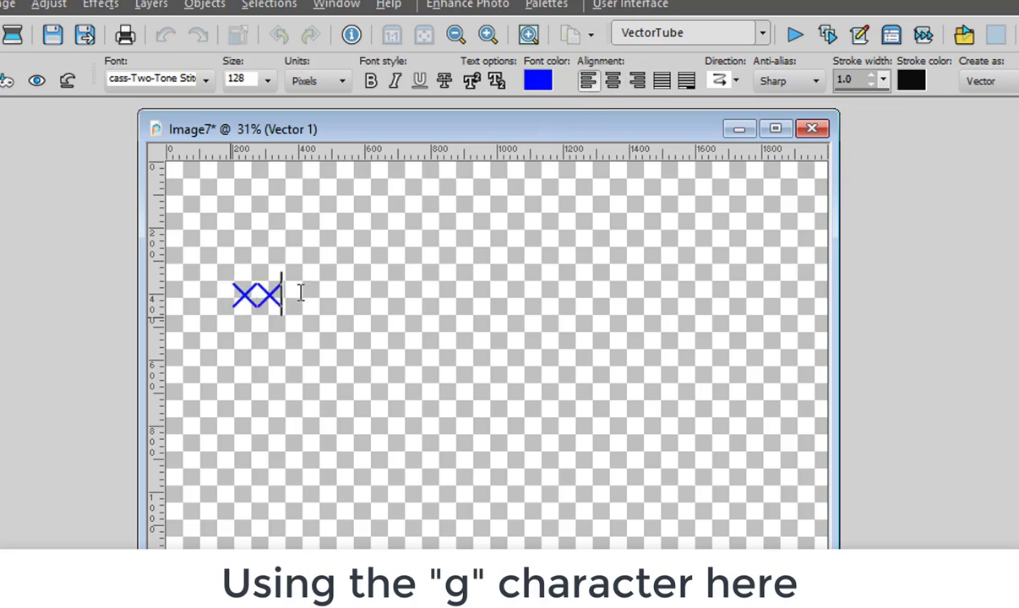
{"action": "type", "text": "ggggggggggg"}
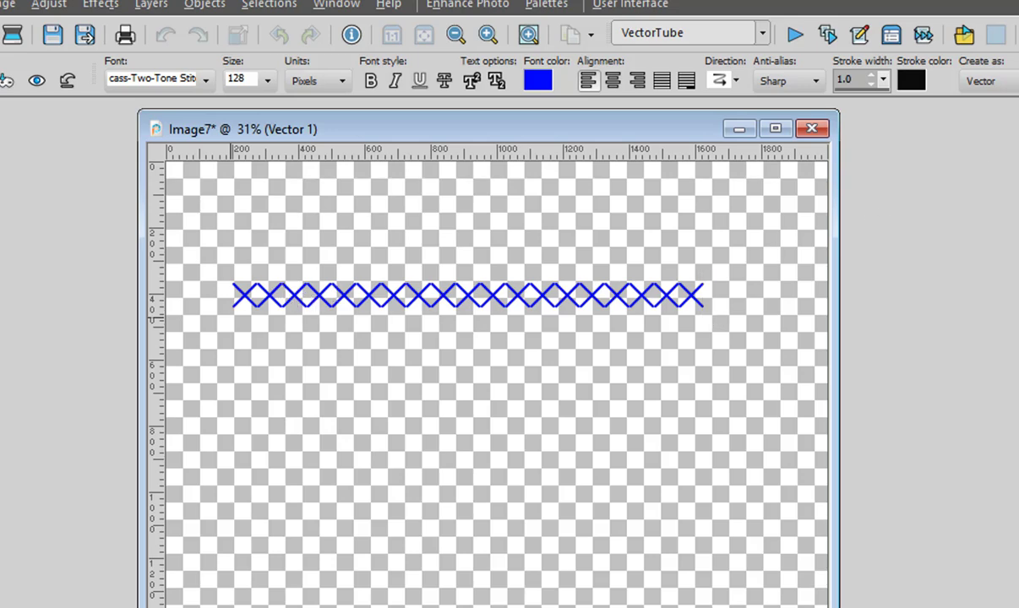
{"action": "left_click", "coordinate": [1017, 81]}
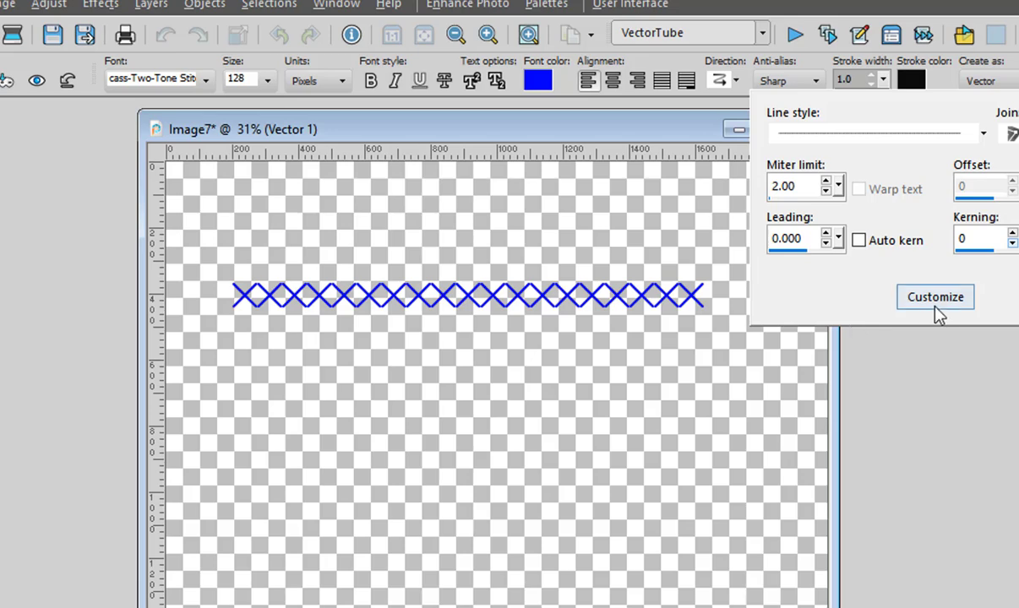
{"action": "left_click", "coordinate": [943, 385]}
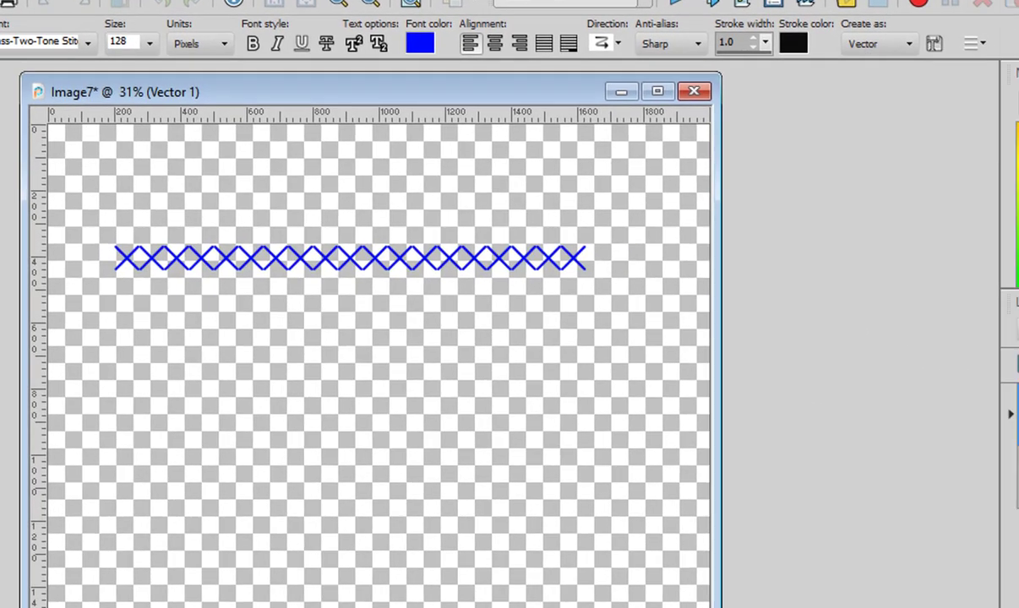
- Duplicate the Vector 1 layer holding the blue stitch row
{"action": "mouse_move", "coordinate": [1018, 464]}
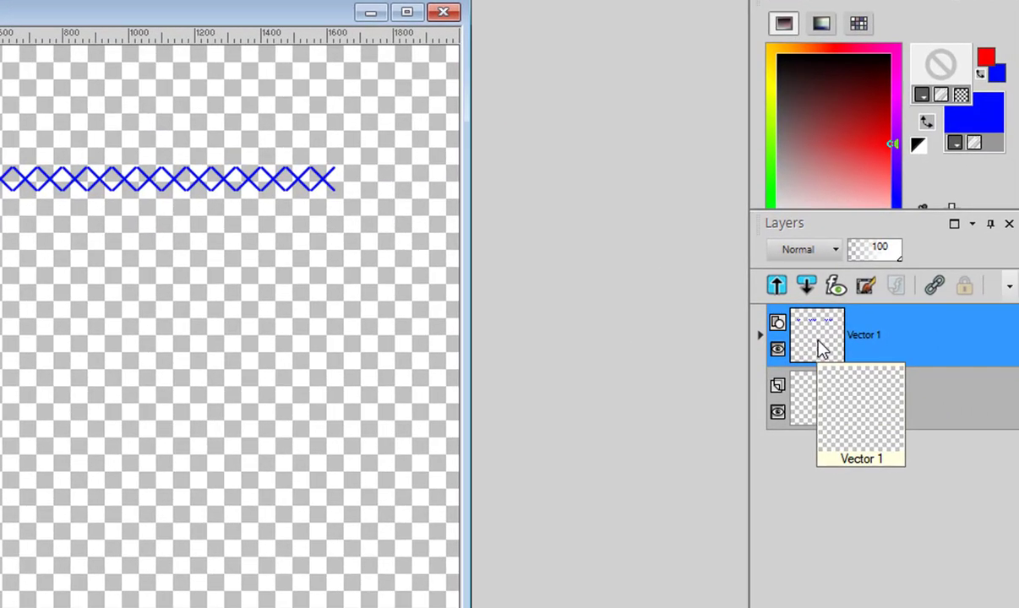
{"action": "right_click", "coordinate": [817, 348]}
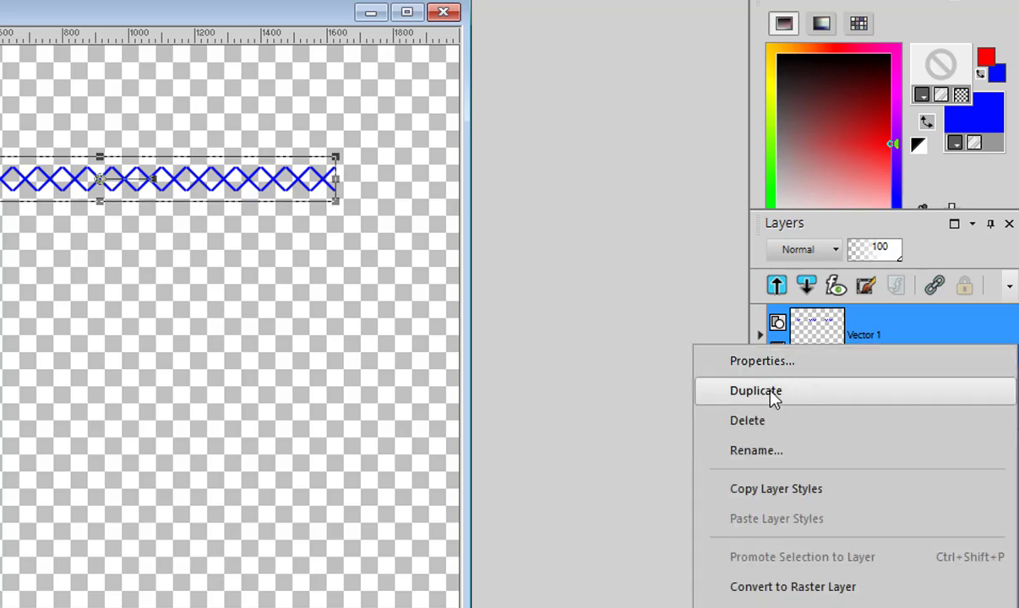
{"action": "left_click", "coordinate": [774, 402]}
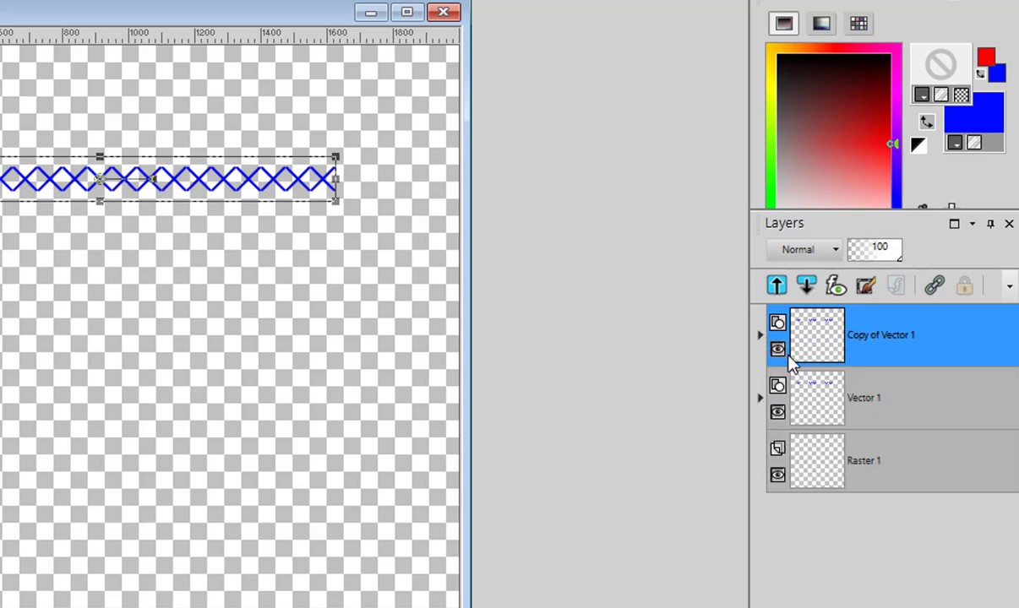
{"action": "key", "text": "F2"}
- Change all the text on the Copy of Vector 1 layer to the cass-Two-Tone Stitch1B font in red and apply it
{"action": "left_click", "coordinate": [758, 336]}
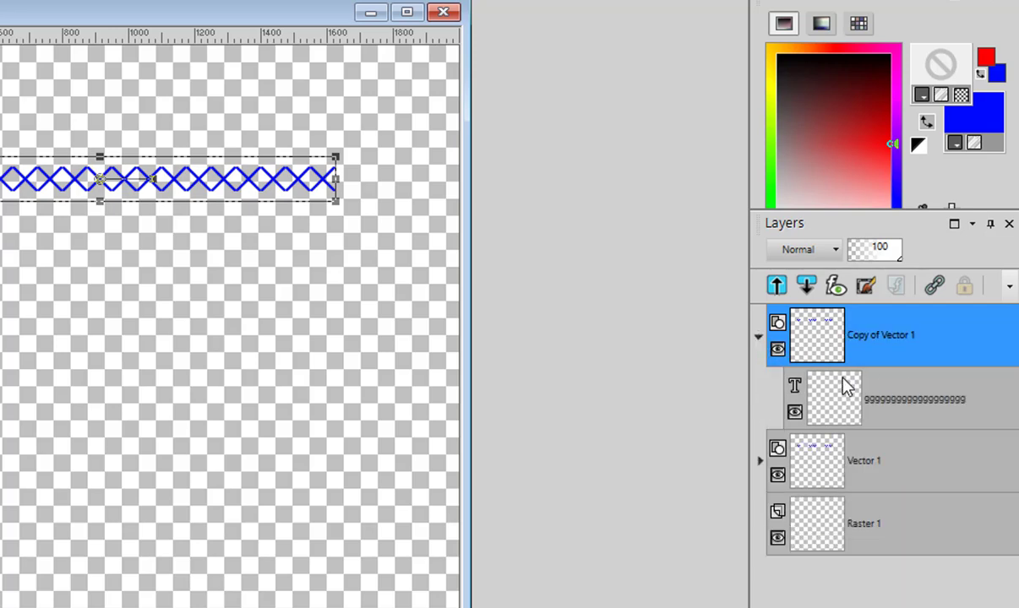
{"action": "left_click", "coordinate": [837, 409]}
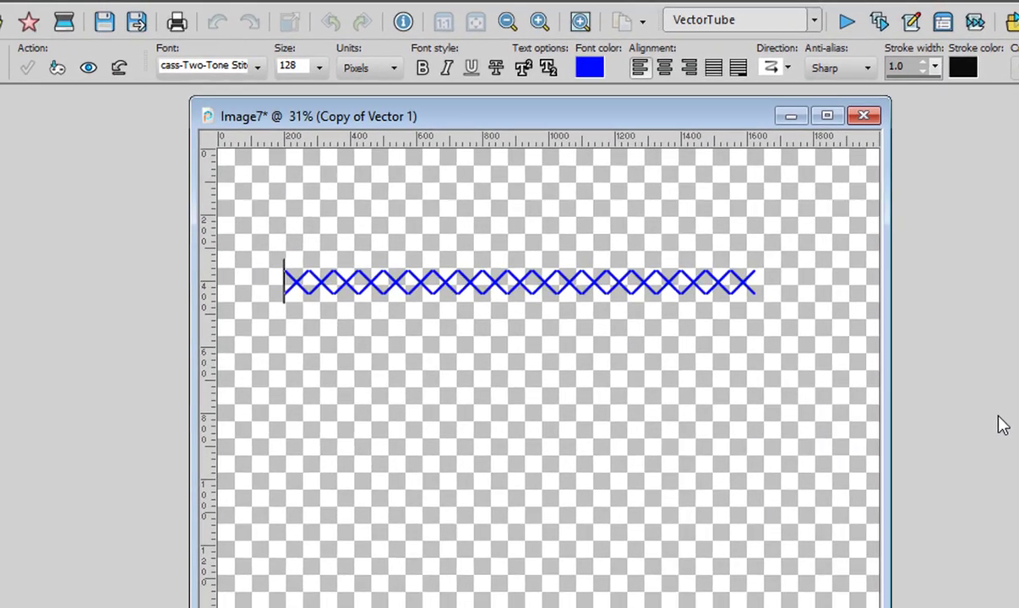
{"action": "left_click_drag", "start_coordinate": [275, 283], "coordinate": [809, 290]}
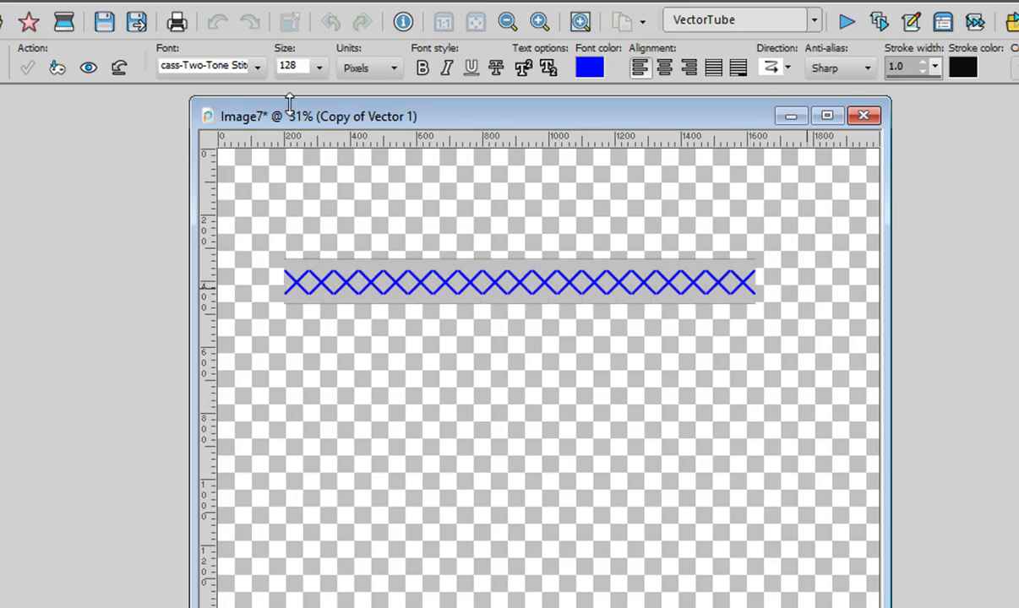
{"action": "left_click", "coordinate": [256, 66]}
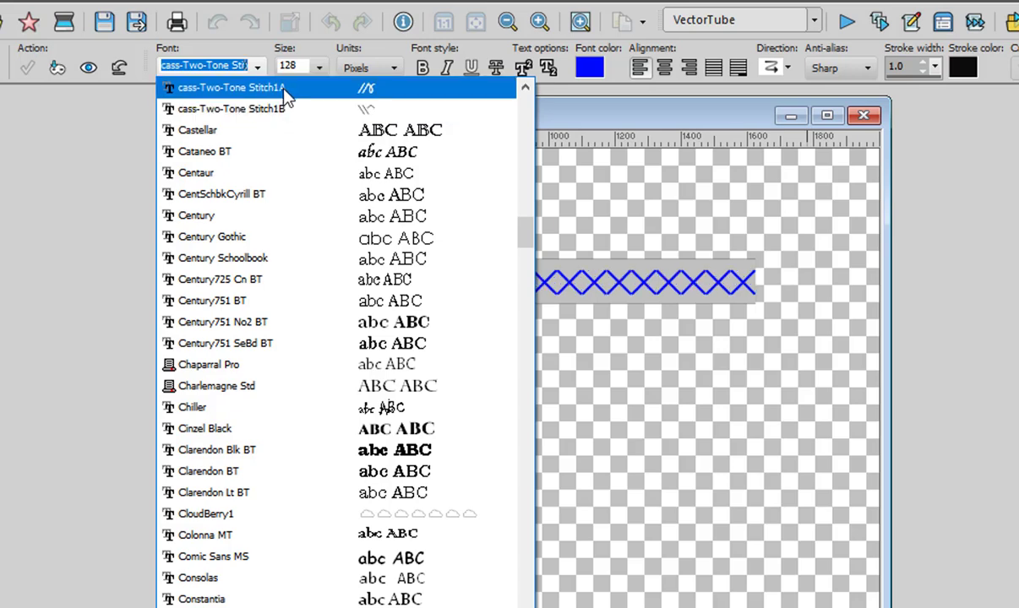
{"action": "left_click", "coordinate": [283, 118]}
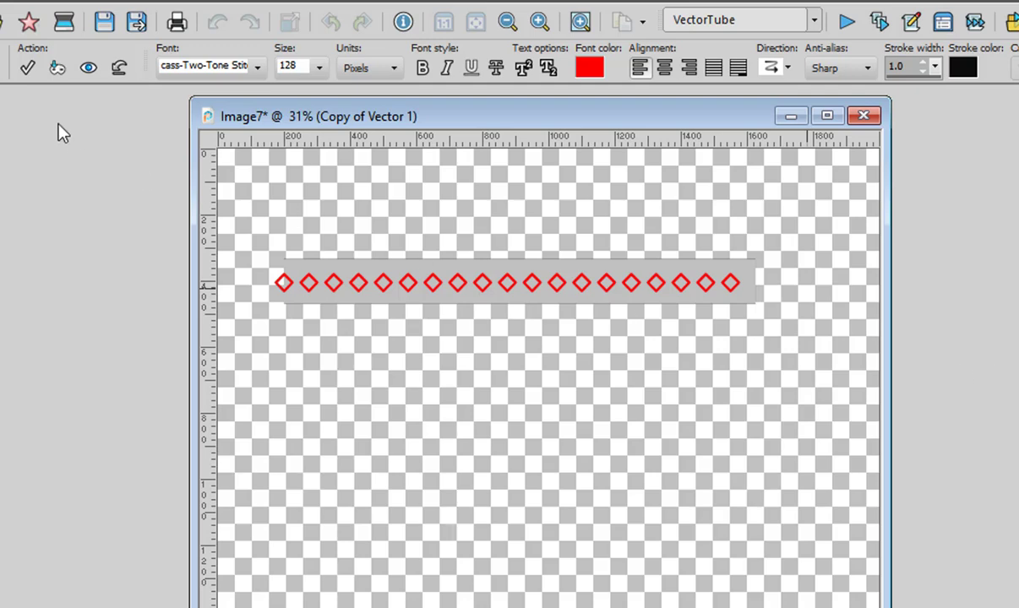
{"action": "left_click", "coordinate": [29, 69]}
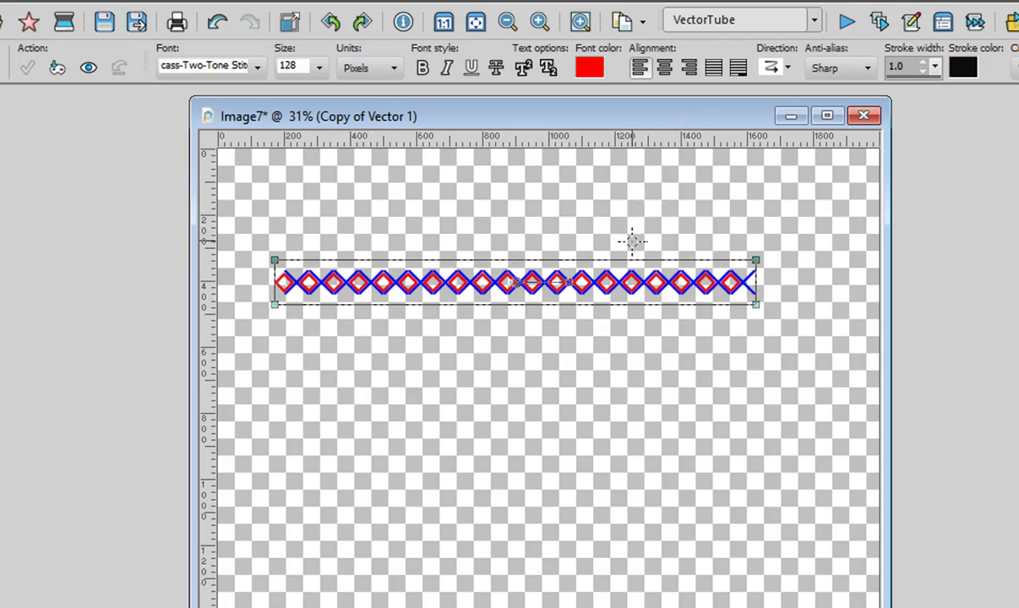
- Convert the Copy of Vector 1 layer with the red stitches to a raster layer
{"action": "scroll", "coordinate": [628, 245], "scroll_direction": "up", "scroll_amount": 1}
{"action": "scroll", "coordinate": [627, 252], "scroll_direction": "up", "scroll_amount": 2}
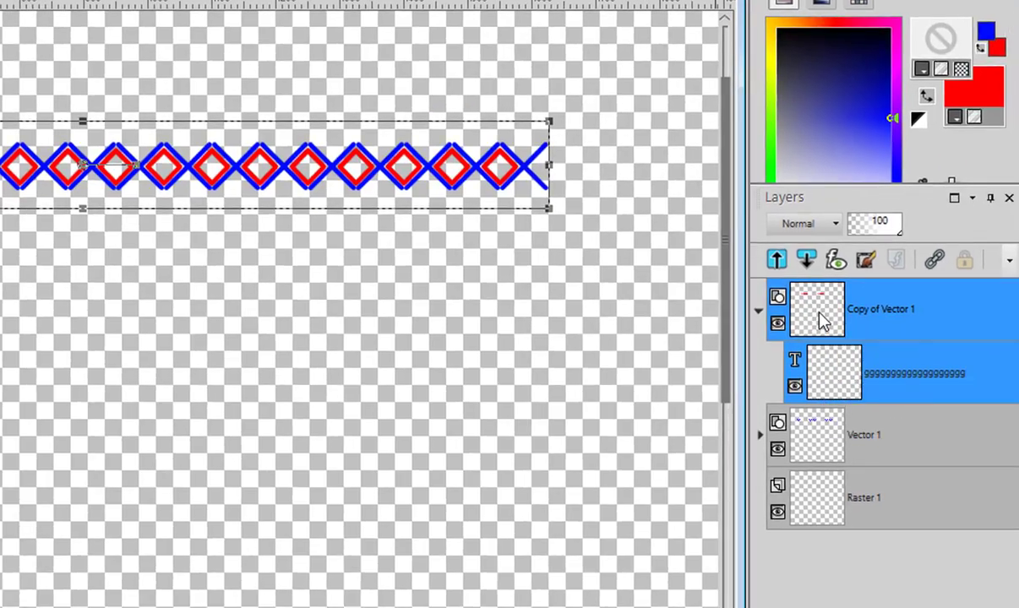
{"action": "right_click", "coordinate": [818, 319]}
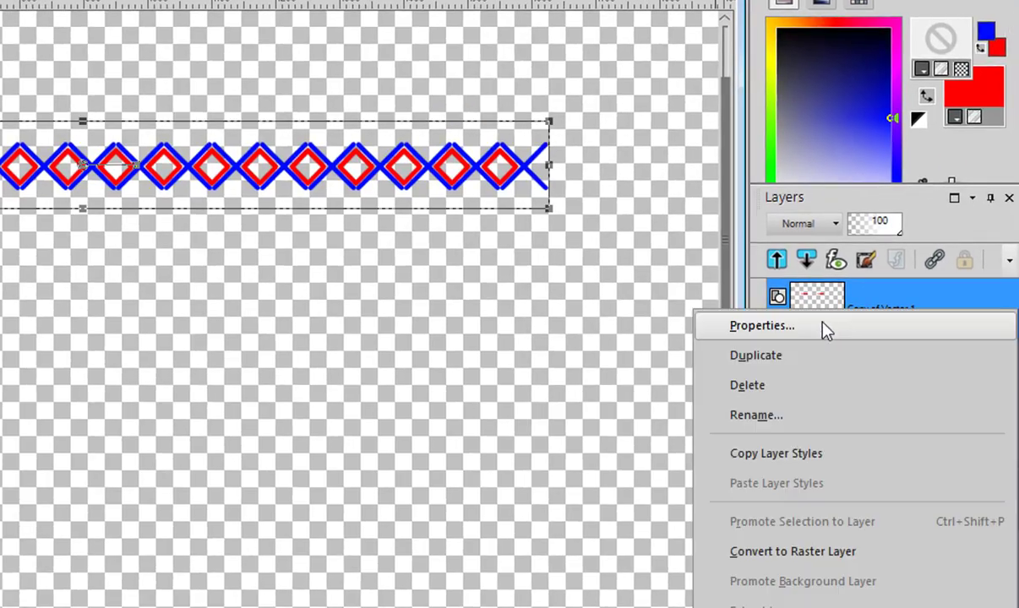
{"action": "left_click", "coordinate": [776, 552]}
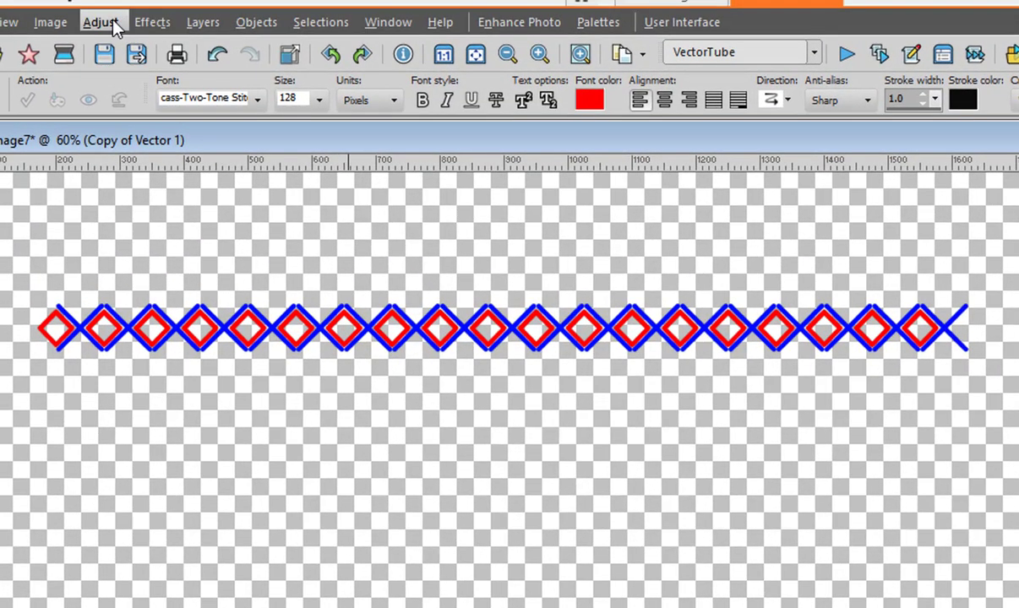
- Add Uniform noise to the red stitches
{"action": "left_click", "coordinate": [115, 26]}
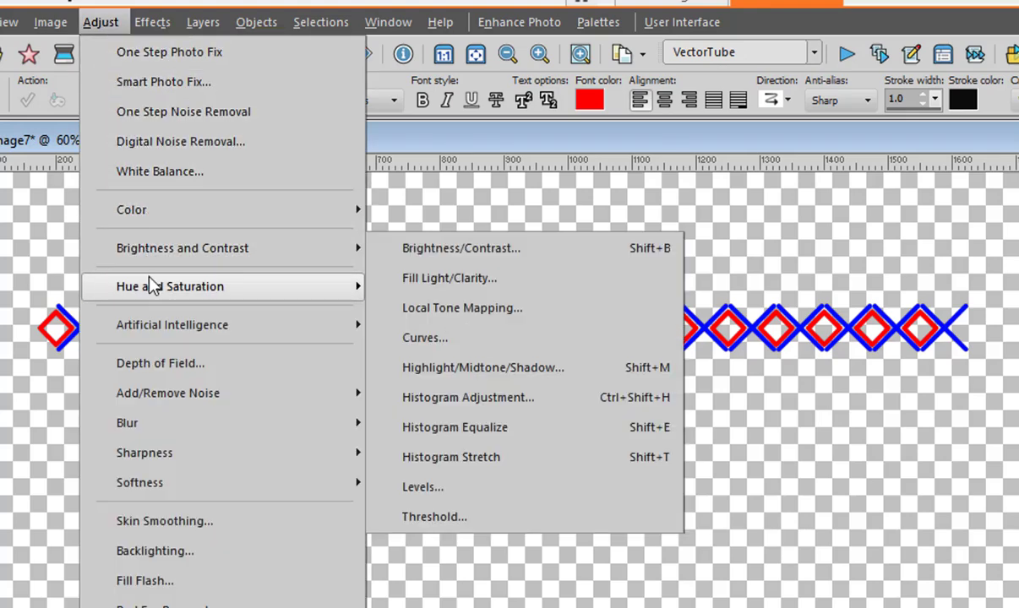
{"action": "mouse_move", "coordinate": [157, 392]}
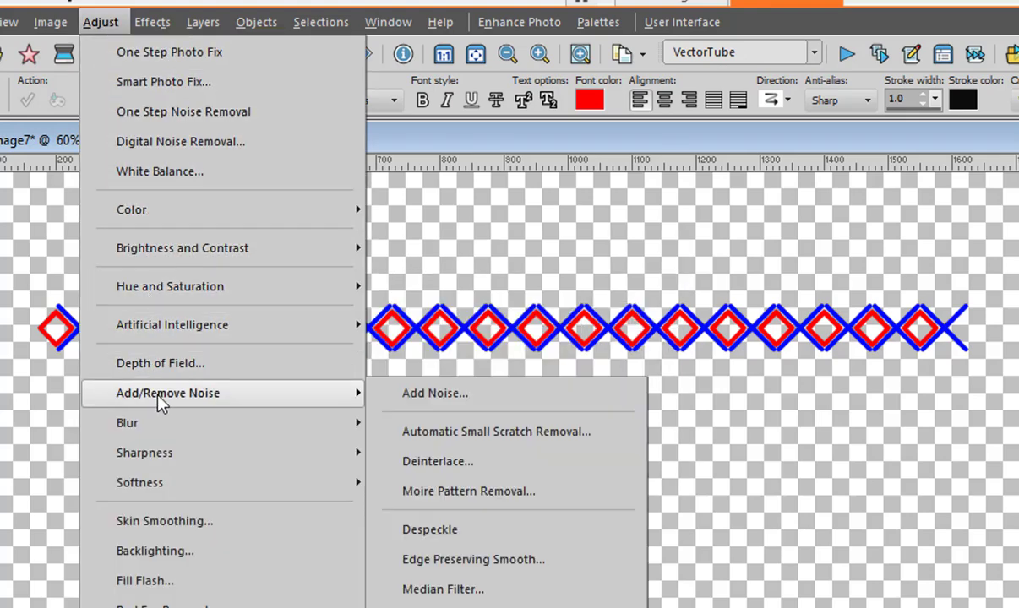
{"action": "left_click", "coordinate": [431, 395]}
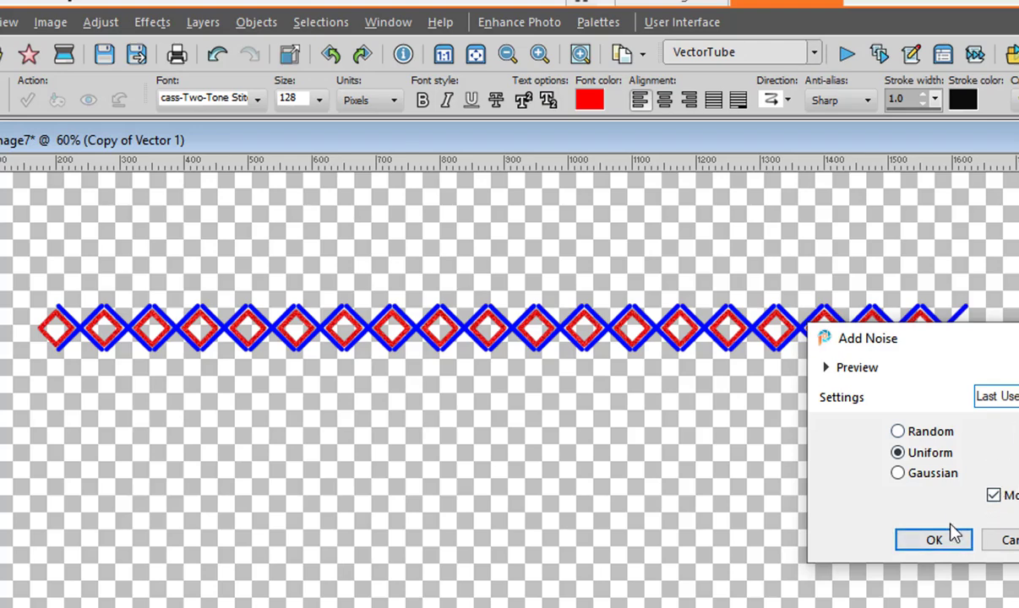
{"action": "left_click", "coordinate": [933, 540]}
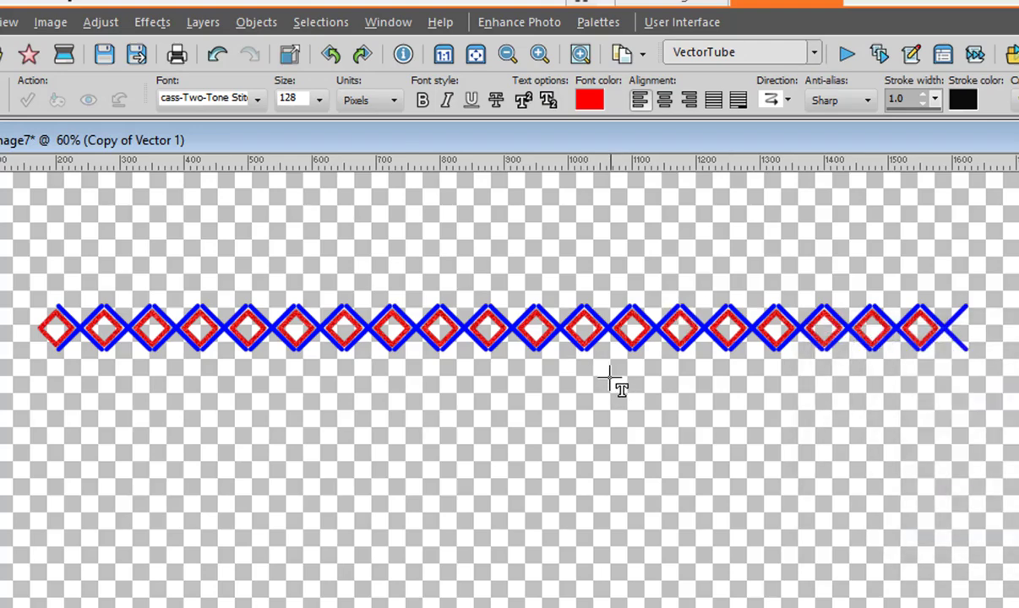
- Apply an Inner Bevel to the red stitches with a width of 8 and a depth of 12
{"action": "left_click", "coordinate": [152, 22]}
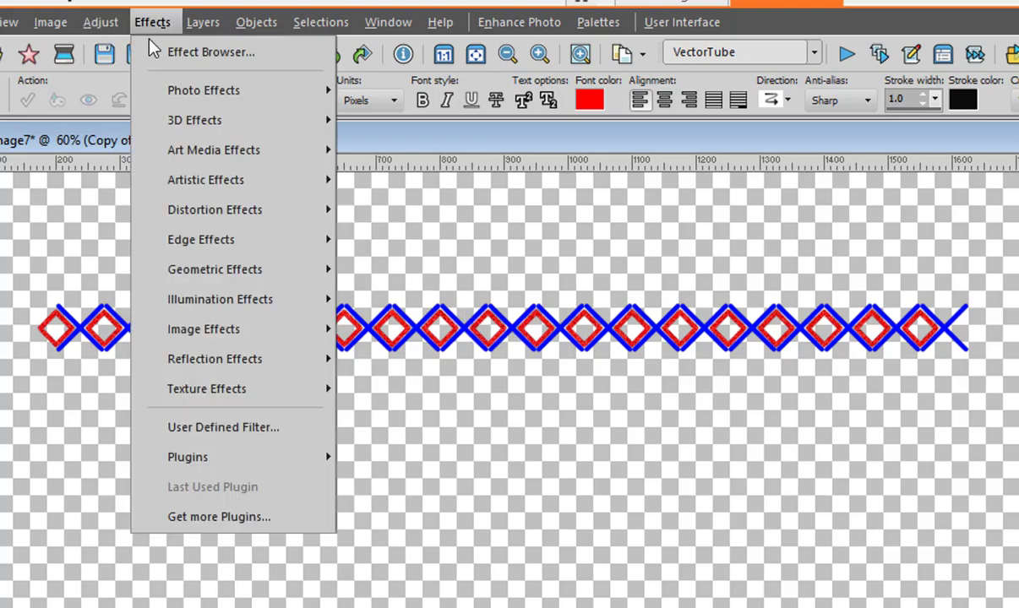
{"action": "mouse_move", "coordinate": [165, 124]}
{"action": "left_click", "coordinate": [397, 240]}
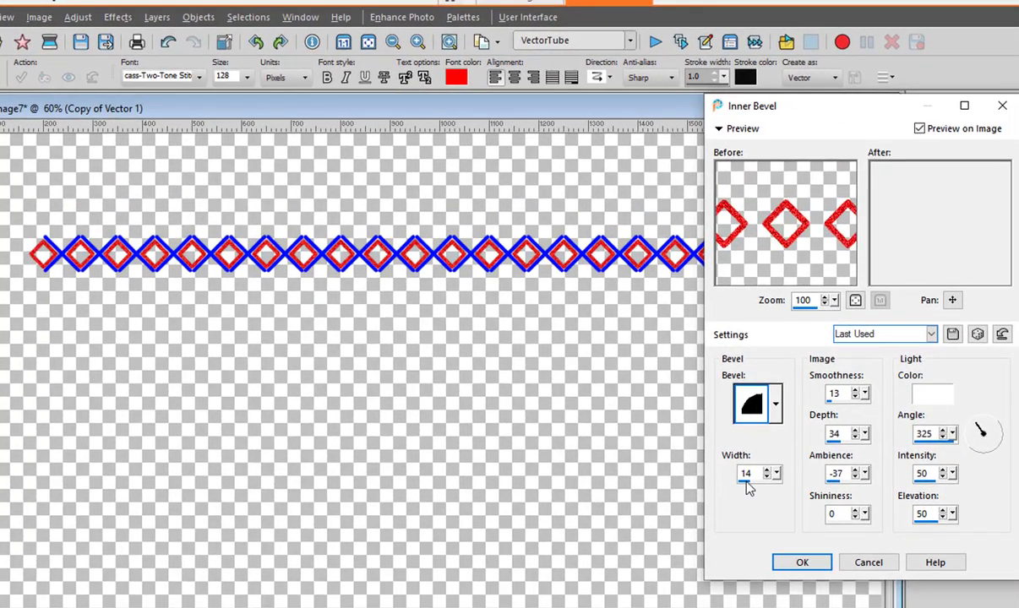
{"action": "left_click_drag", "start_coordinate": [746, 482], "coordinate": [743, 482]}
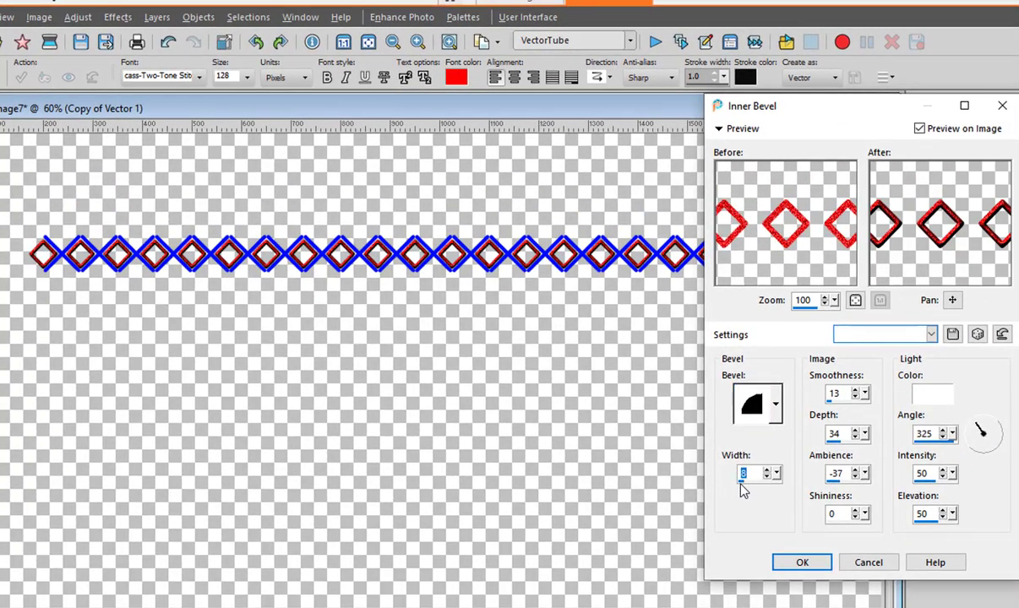
{"action": "left_click", "coordinate": [834, 442]}
{"action": "left_click", "coordinate": [831, 442]}
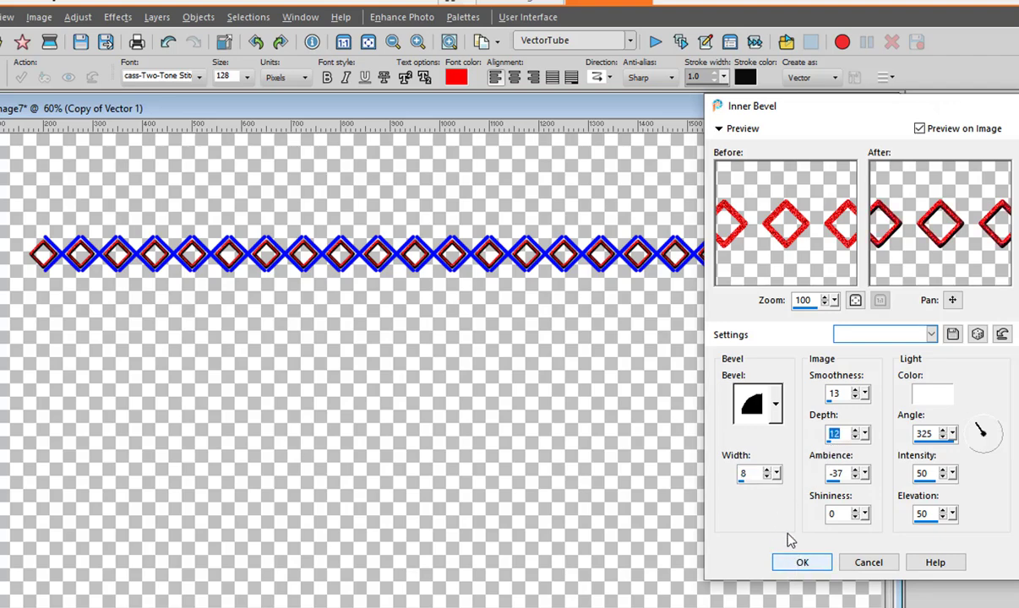
{"action": "left_click", "coordinate": [801, 563]}
- Add a drop shadow to the red stitches on a new layer, with vertical and horizontal offsets of 2
{"action": "left_click", "coordinate": [118, 17]}
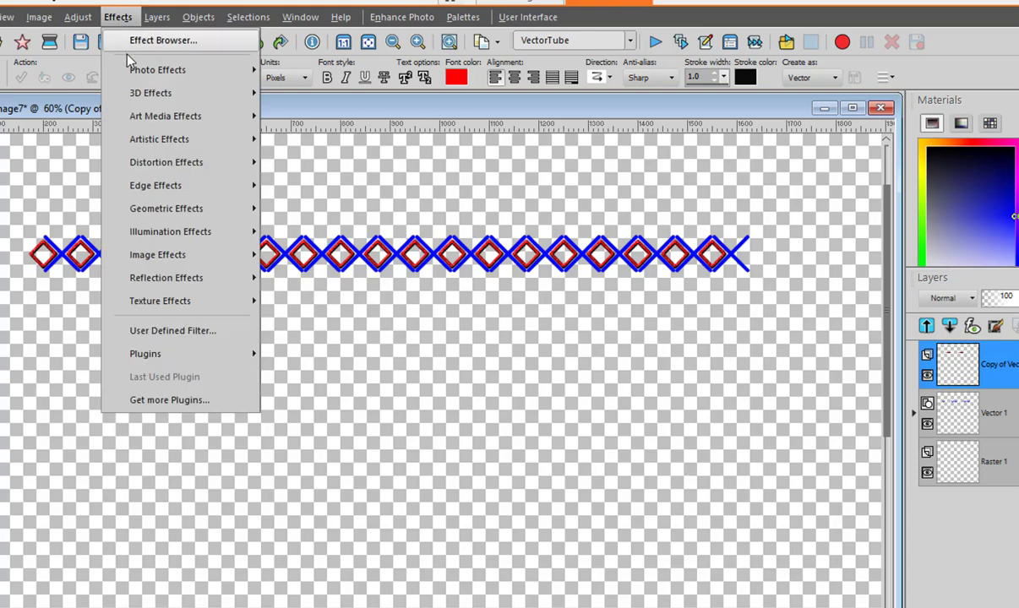
{"action": "mouse_move", "coordinate": [239, 98]}
{"action": "left_click", "coordinate": [320, 162]}
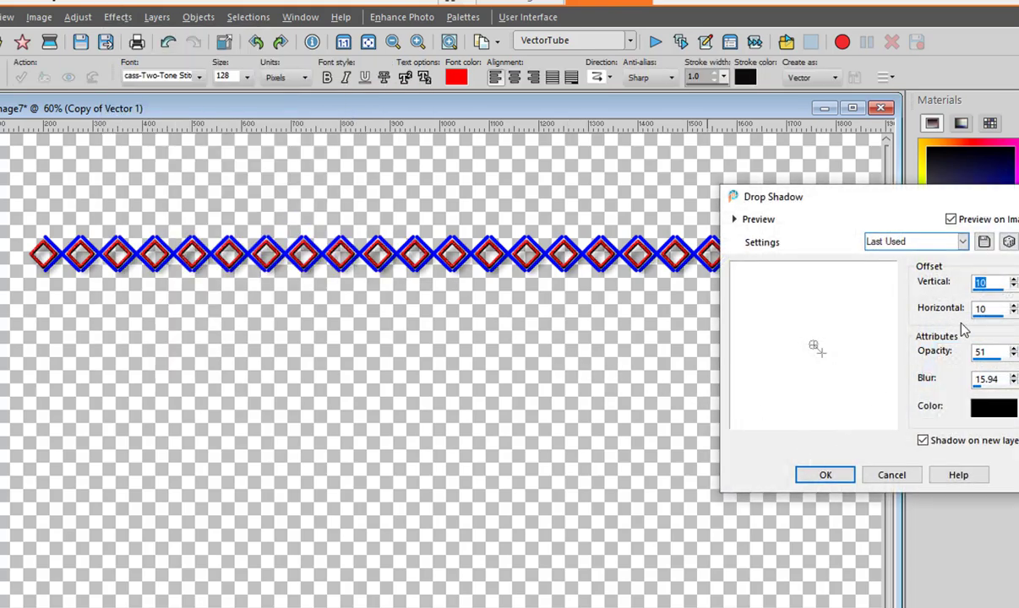
{"action": "type", "text": "2"}
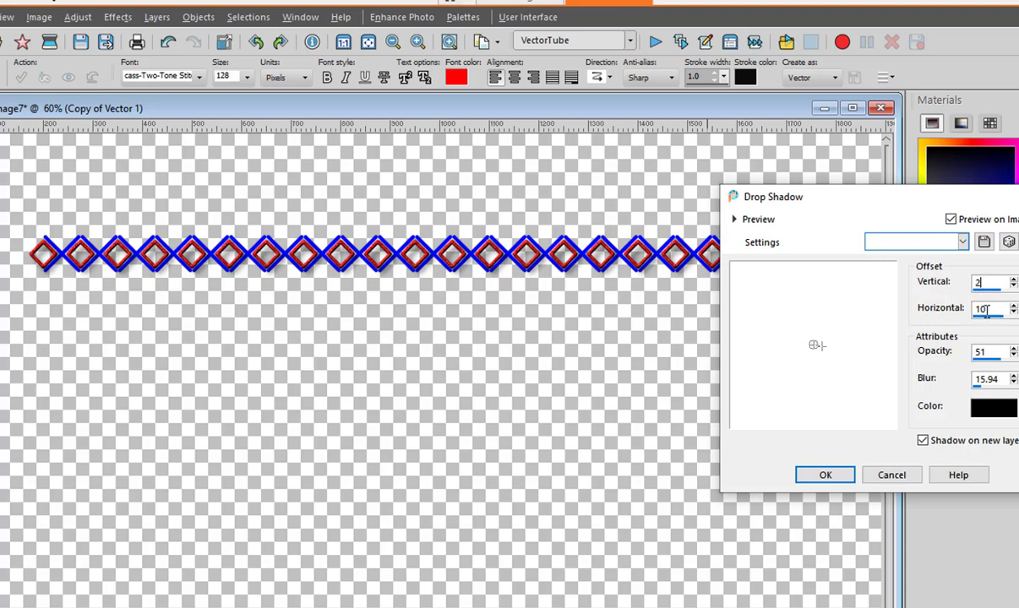
{"action": "key", "text": "Tab"}
{"action": "type", "text": "2"}
{"action": "scroll", "coordinate": [977, 389], "scroll_direction": "up", "scroll_amount": 3}
{"action": "left_click", "coordinate": [826, 474]}
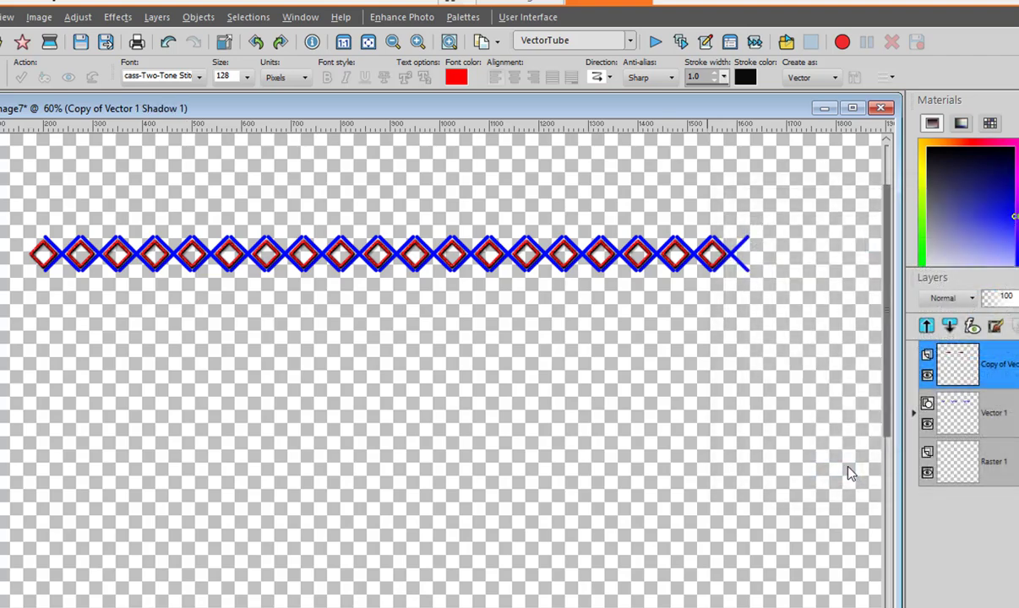
- Convert the Vector 1 layer with the blue stitches to a raster layer
{"action": "left_click", "coordinate": [962, 475]}
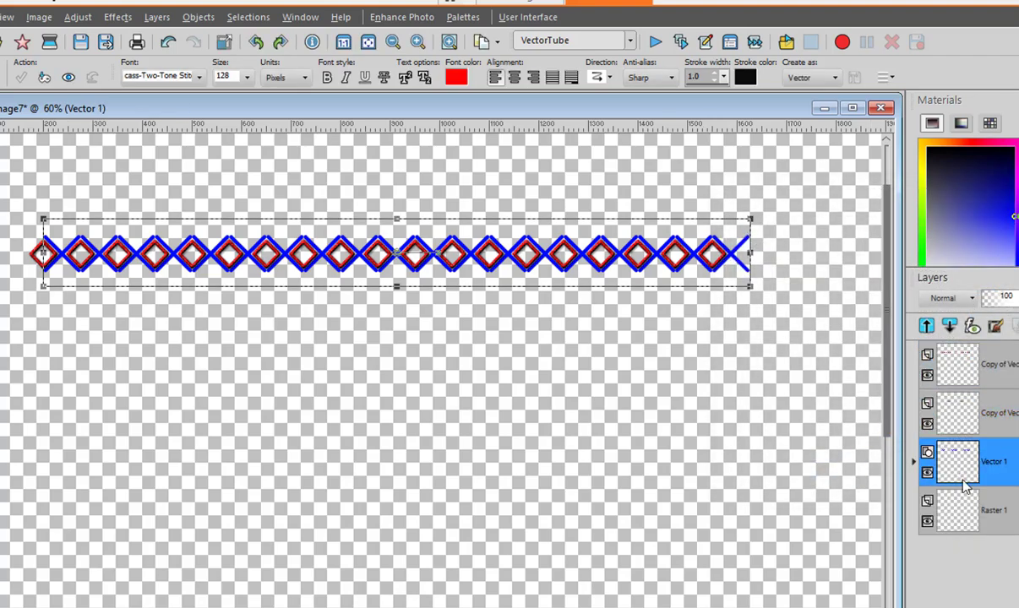
{"action": "right_click", "coordinate": [962, 474]}
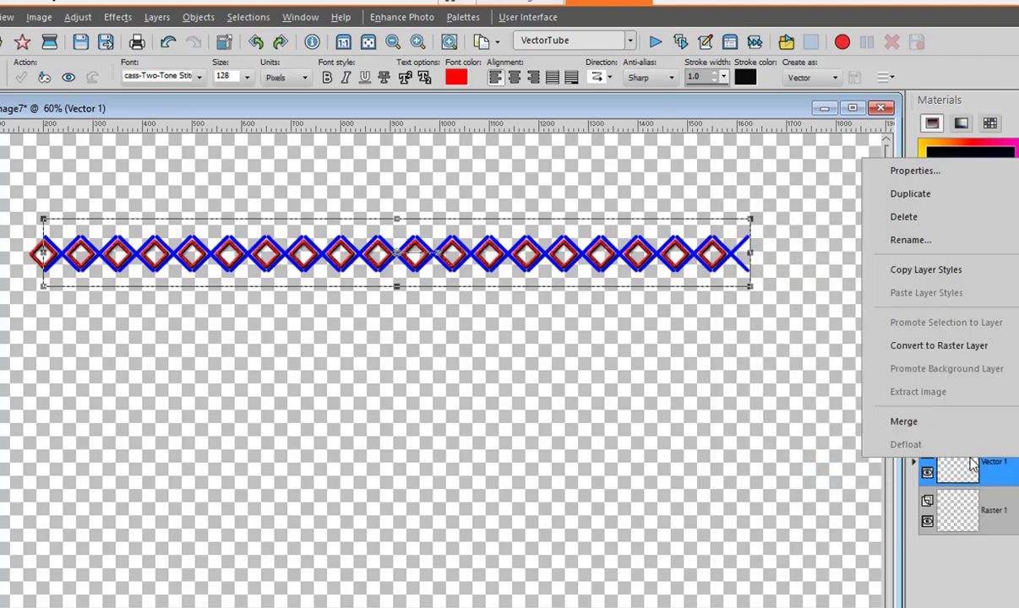
{"action": "left_click", "coordinate": [887, 353]}
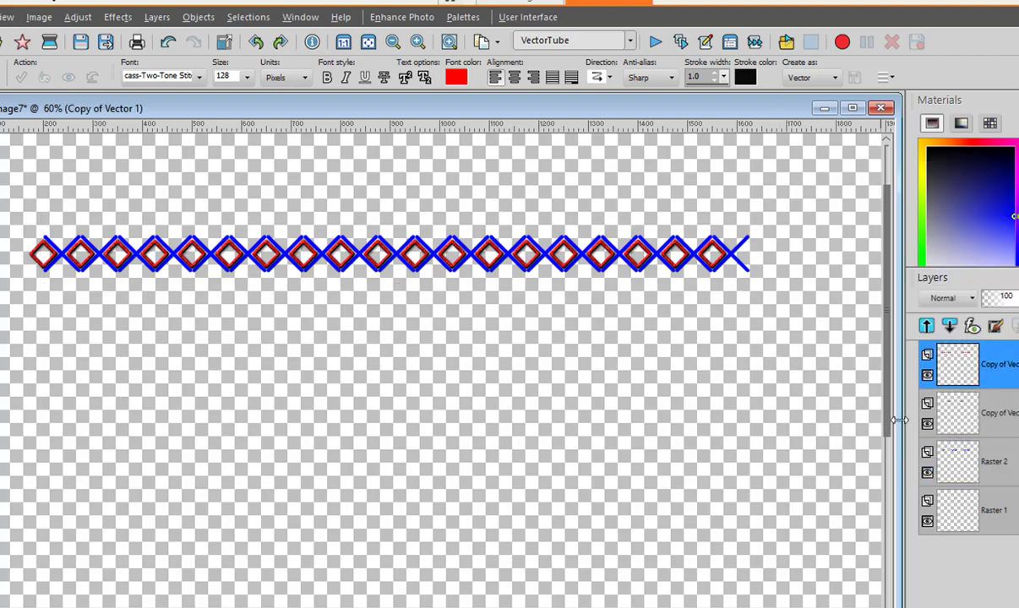
- Add Uniform, monochrome noise at 91% to the blue stitches on the Raster 2 layer
{"action": "left_click", "coordinate": [935, 463]}
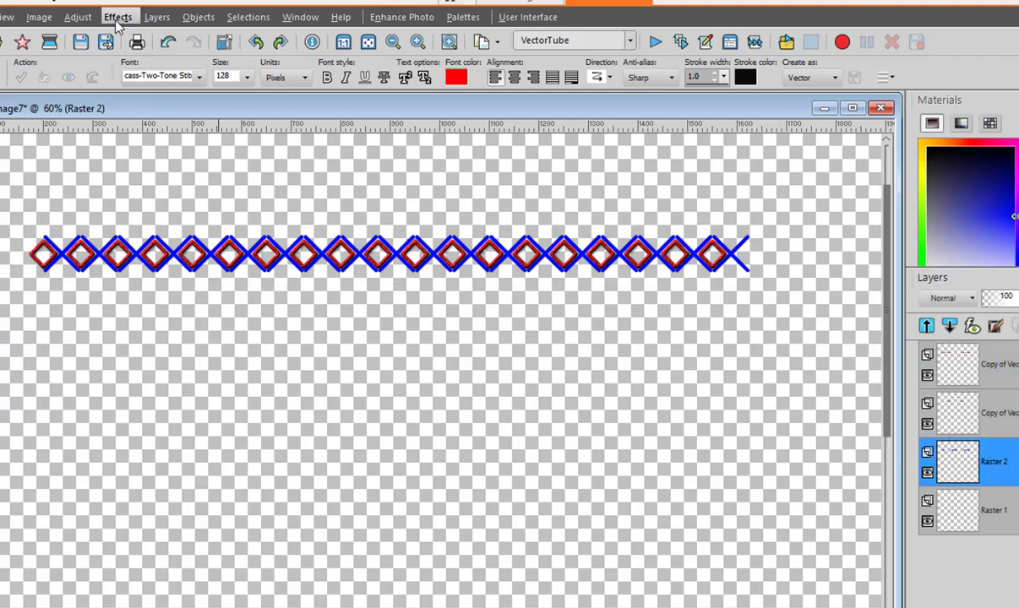
{"action": "left_click", "coordinate": [78, 17]}
{"action": "mouse_move", "coordinate": [127, 305]}
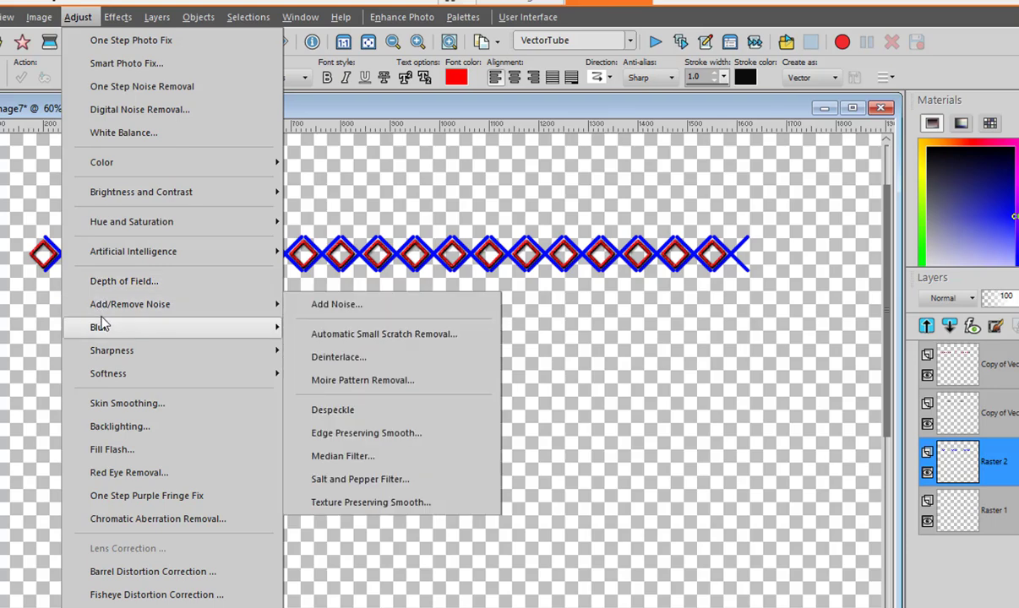
{"action": "left_click", "coordinate": [329, 305]}
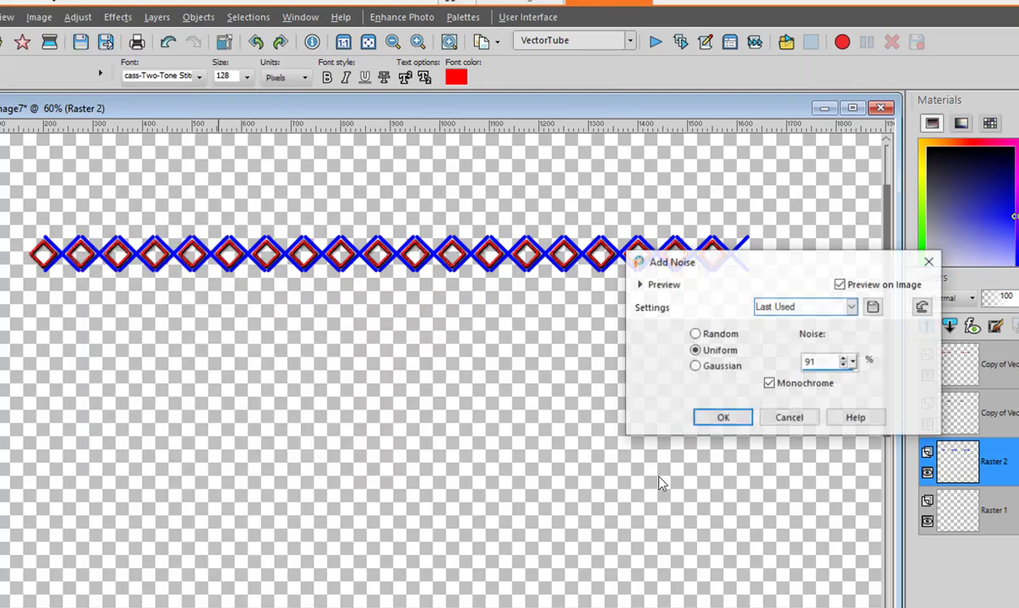
{"action": "left_click", "coordinate": [722, 420]}
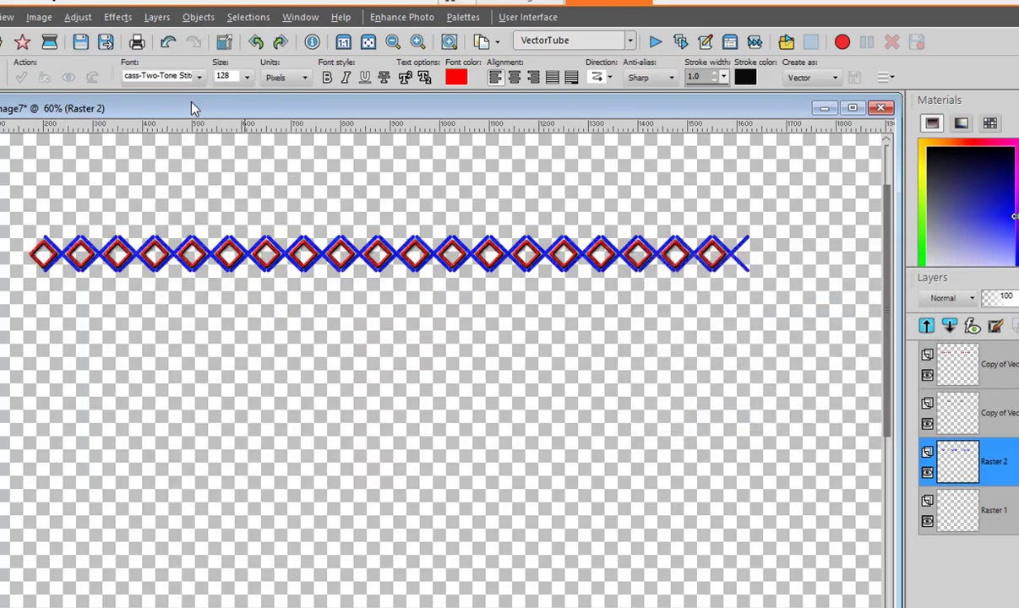
- Apply an Inner Bevel to the blue stitches with width 8, depth 12, smoothness 13 and ambience -37
{"action": "left_click", "coordinate": [118, 18]}
{"action": "mouse_move", "coordinate": [157, 93]}
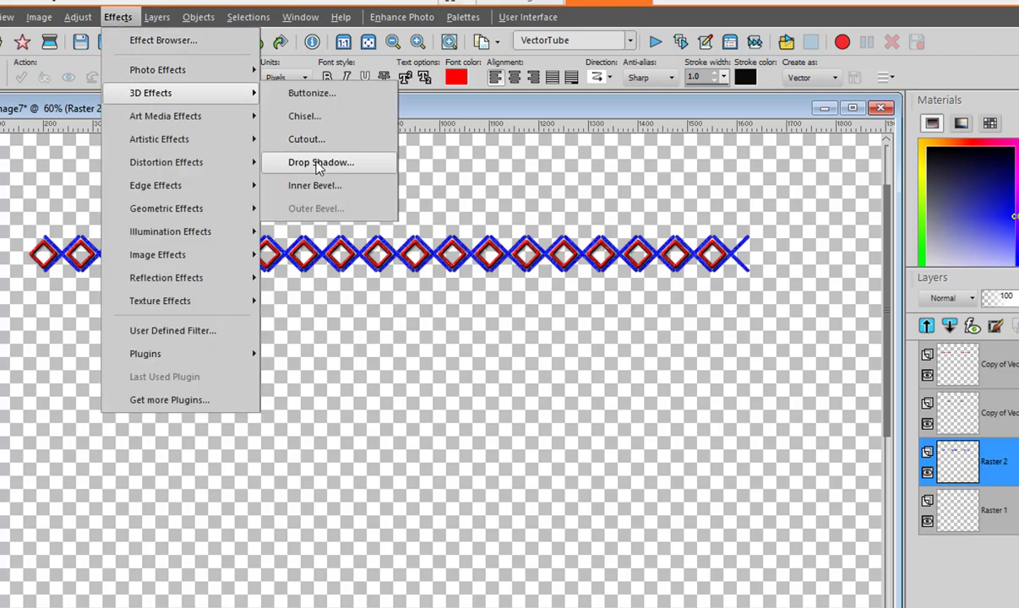
{"action": "left_click", "coordinate": [319, 190]}
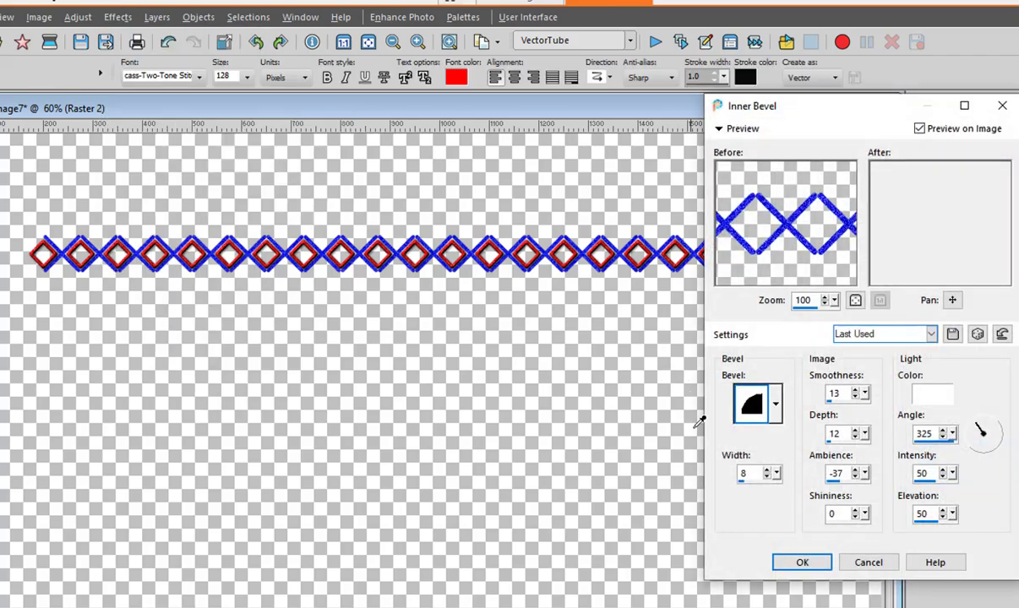
{"action": "left_click", "coordinate": [792, 559]}
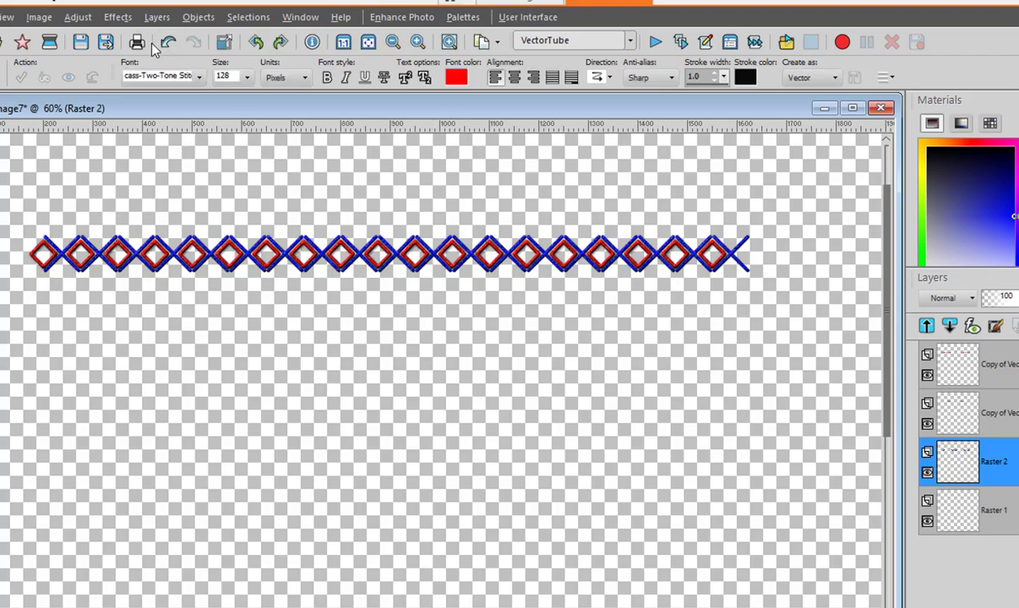
- Add a black drop shadow to the blue stitches on a new layer, with offsets of 2, opacity 51 and blur 5.80
{"action": "left_click", "coordinate": [117, 17]}
{"action": "mouse_move", "coordinate": [194, 98]}
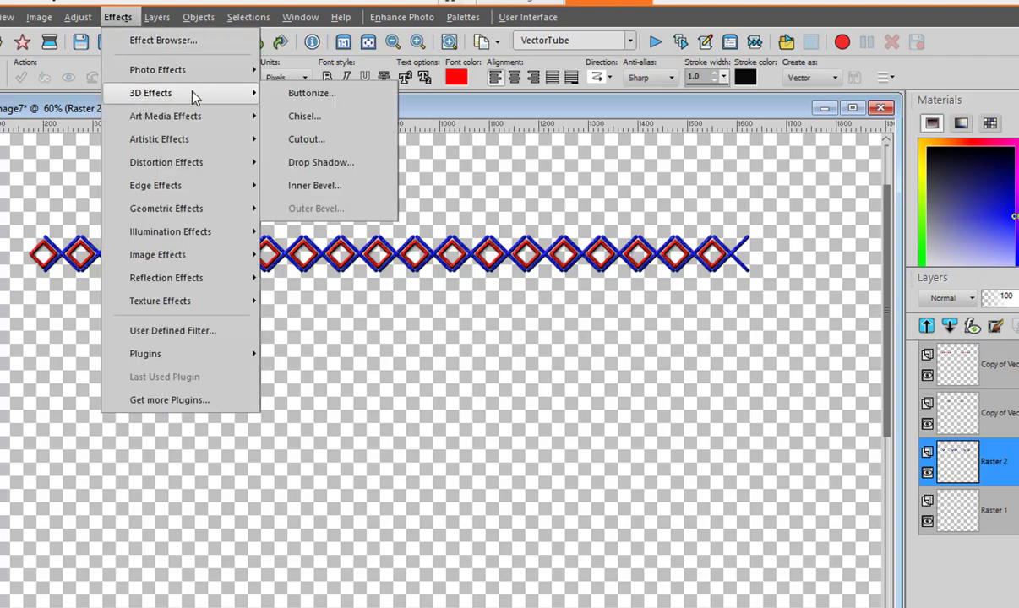
{"action": "left_click", "coordinate": [335, 170]}
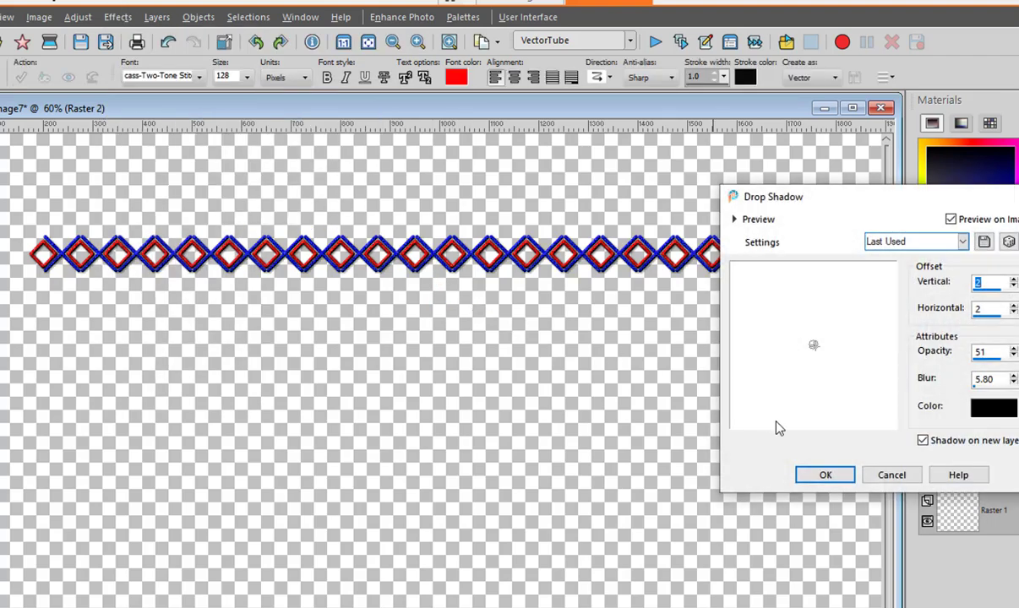
{"action": "left_click", "coordinate": [826, 477]}
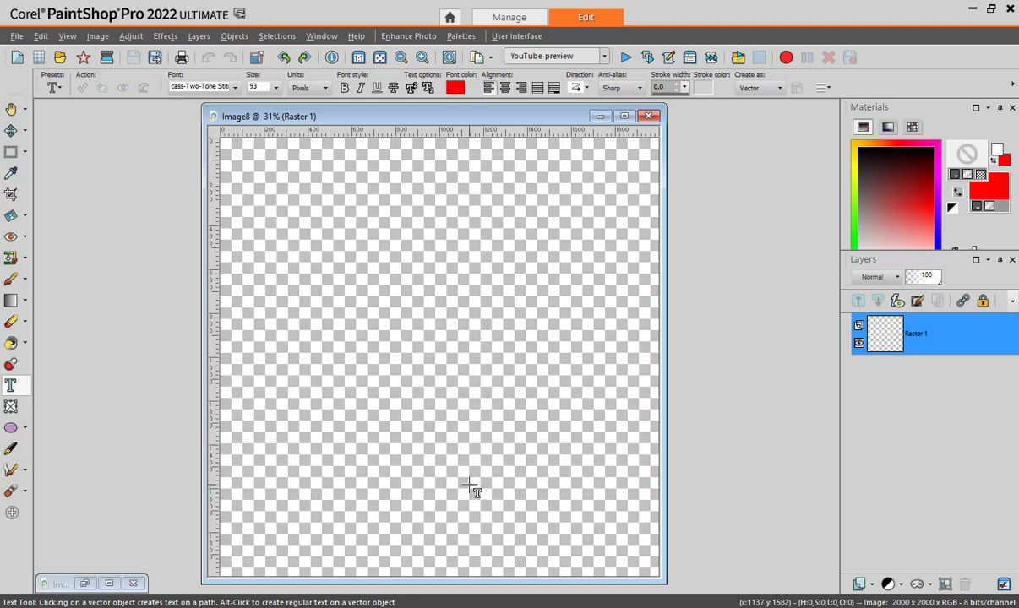
- Draw a red vector circle with a radius of about 804 pixels in the lower part of the blank image
{"action": "left_click", "coordinate": [11, 428]}
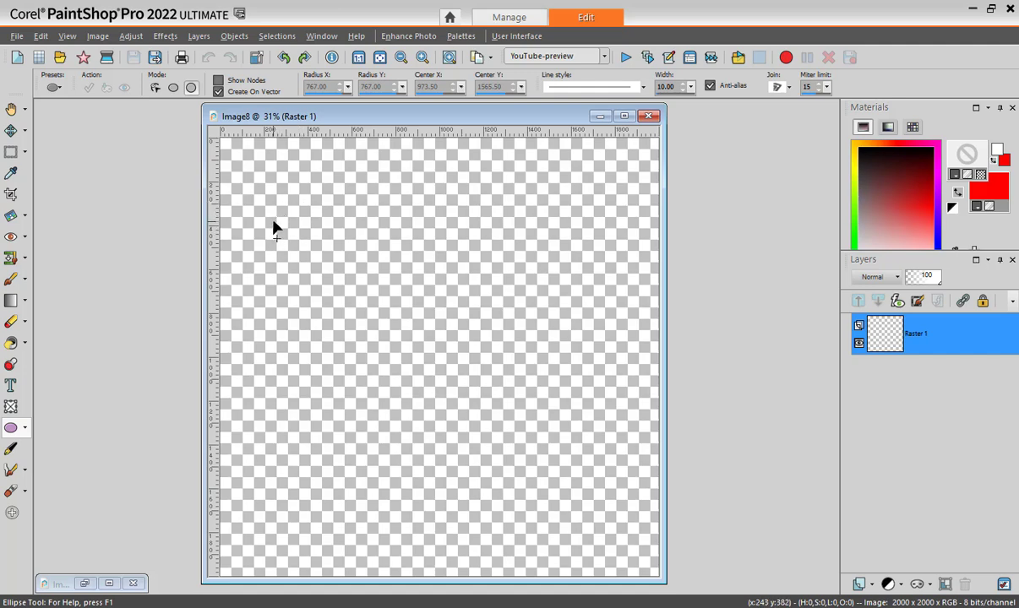
{"action": "left_click_drag", "start_coordinate": [273, 220], "coordinate": [353, 273]}
{"action": "left_click_drag", "start_coordinate": [555, 426], "coordinate": [623, 476]}
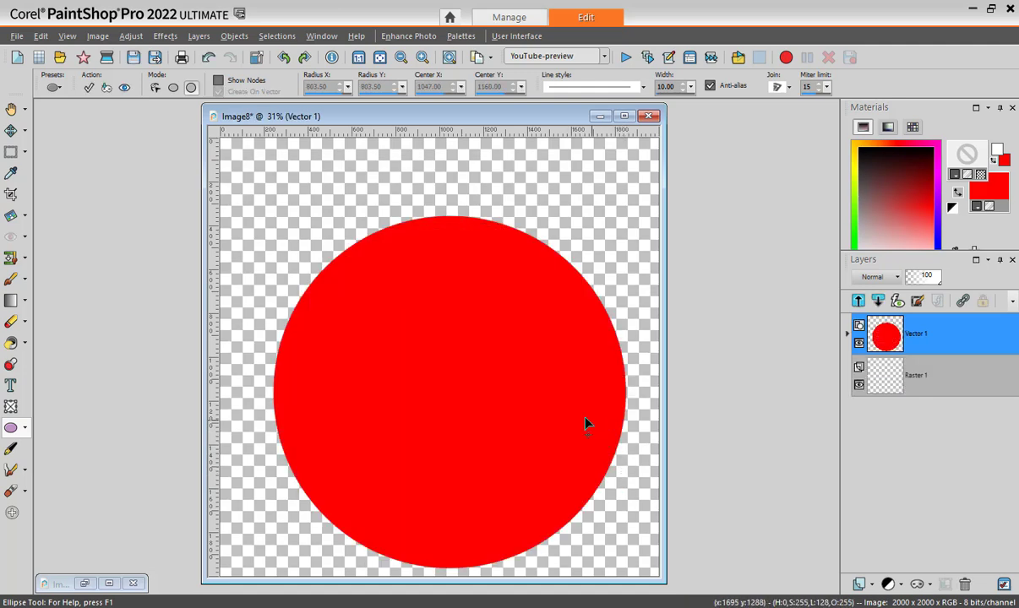
- Start text on the path at the top of the circle with the font cass-Two-Tone Stitch1A
{"action": "left_click", "coordinate": [11, 388]}
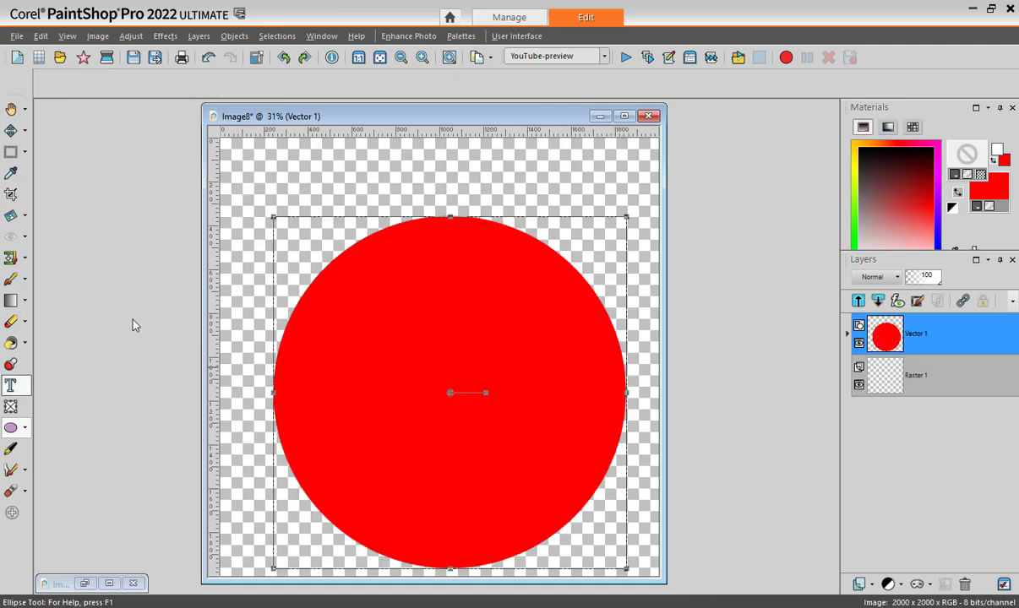
{"action": "left_click", "coordinate": [446, 218]}
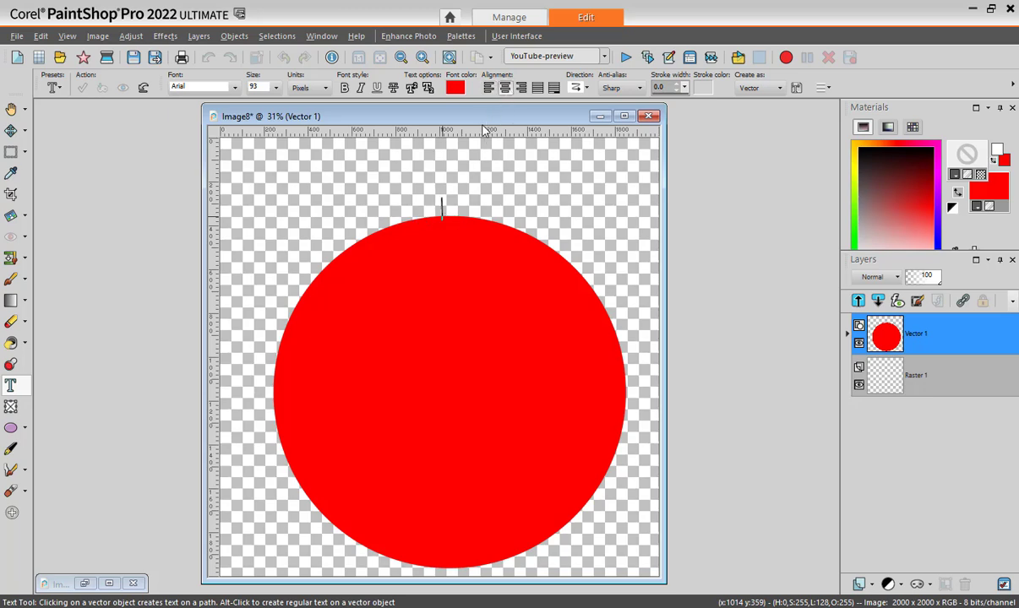
{"action": "left_click", "coordinate": [234, 87]}
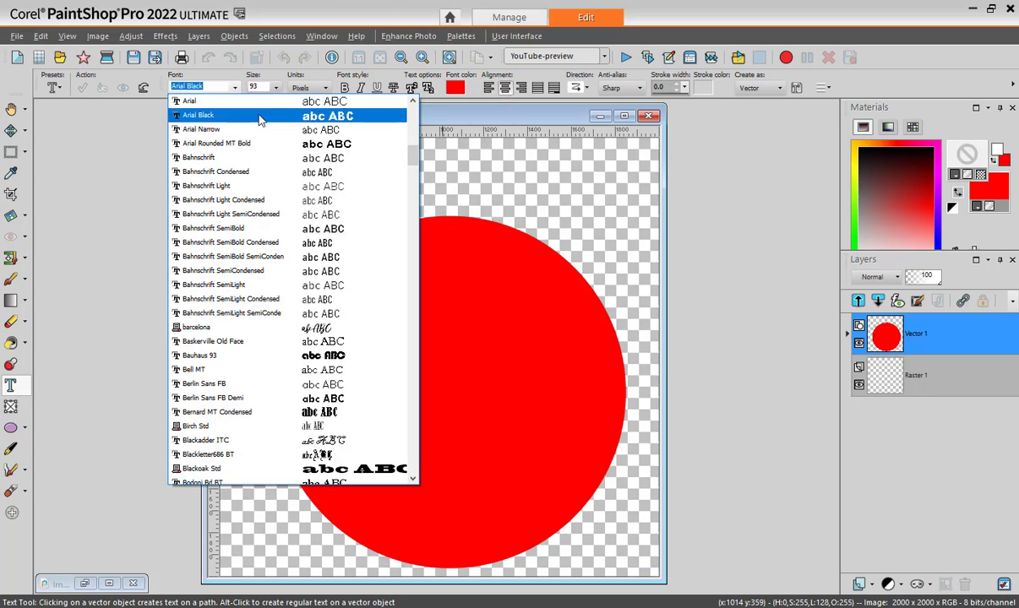
{"action": "left_click_drag", "start_coordinate": [412, 157], "coordinate": [413, 192]}
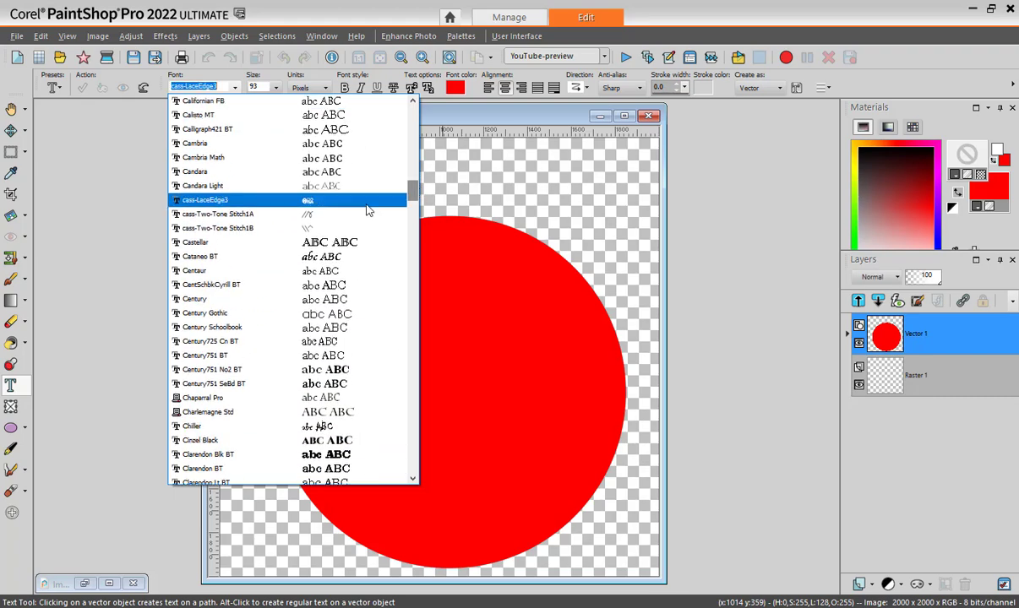
{"action": "left_click", "coordinate": [310, 215]}
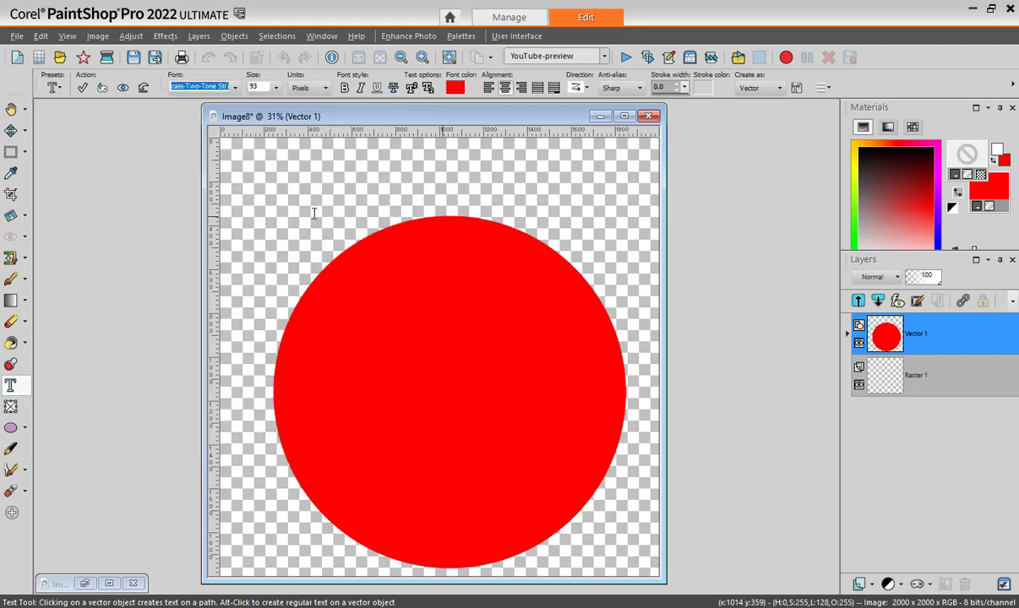
{"action": "left_click", "coordinate": [437, 218]}
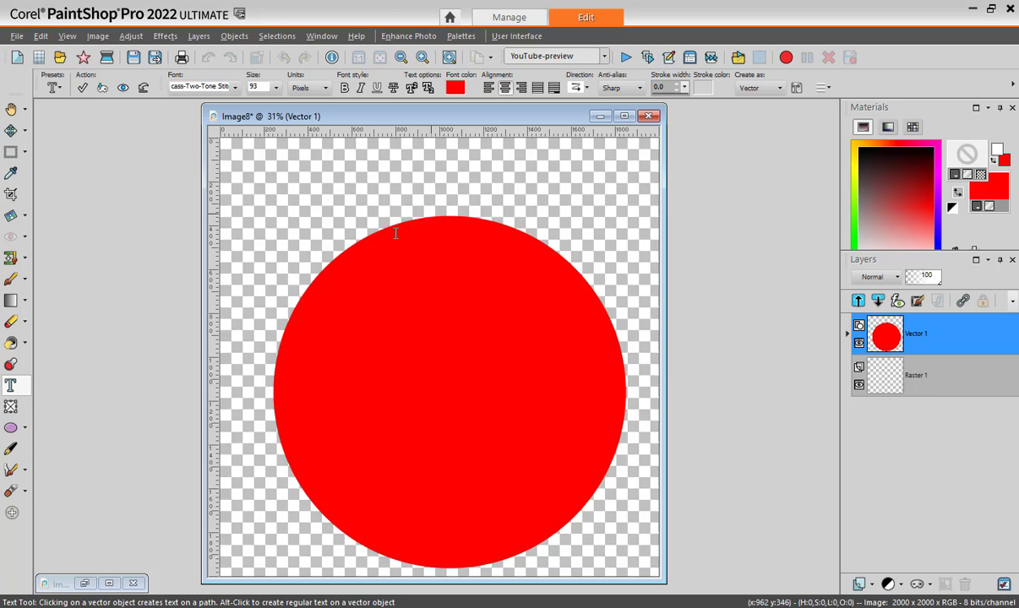
- Set the text colour to purple #ad1cee
{"action": "left_click", "coordinate": [938, 197]}
{"action": "left_click", "coordinate": [945, 193]}
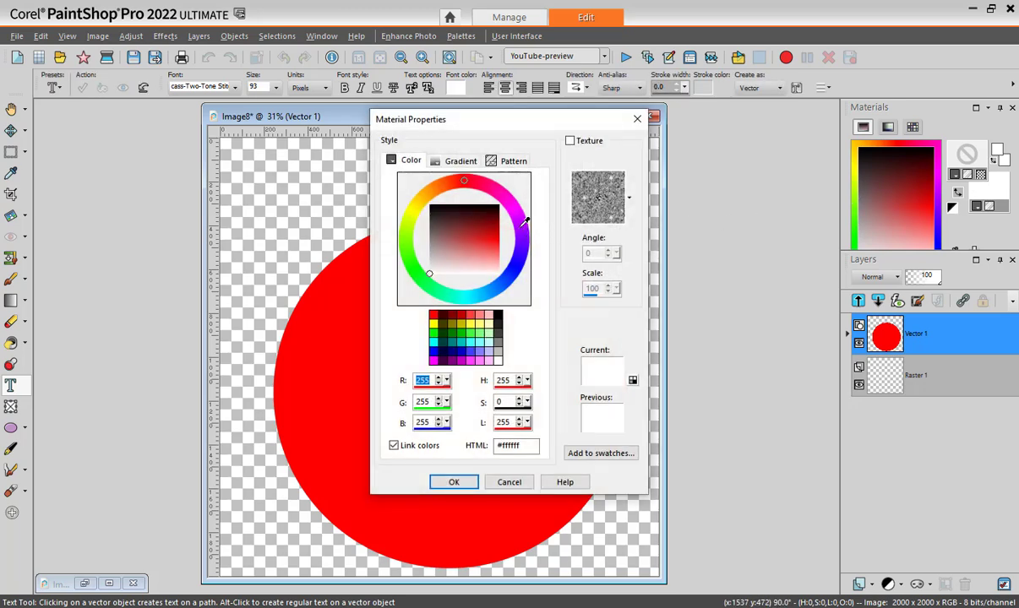
{"action": "left_click", "coordinate": [499, 235]}
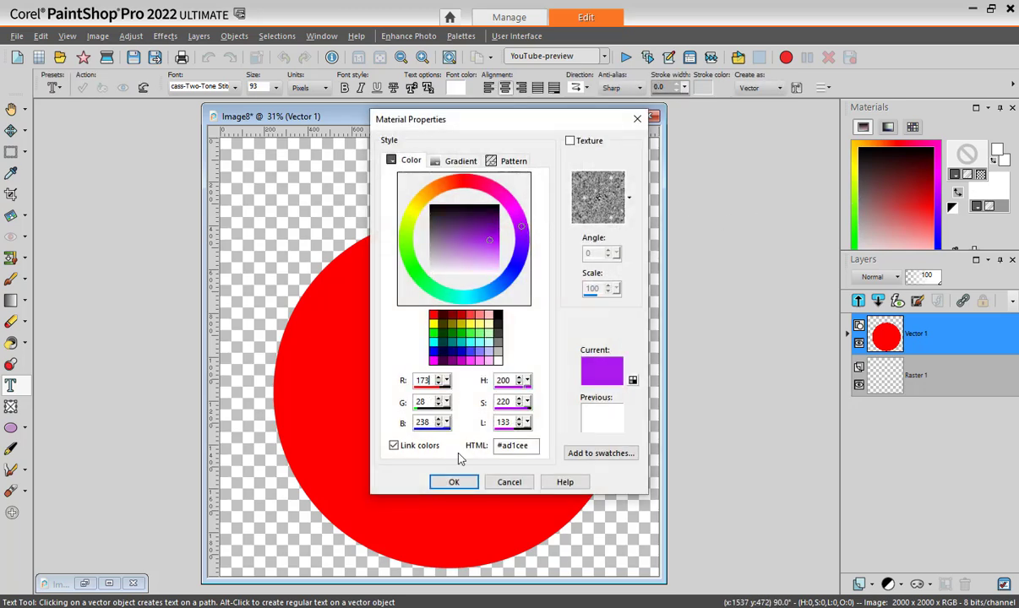
{"action": "left_click", "coordinate": [454, 482]}
- Enter repeated "y" characters along the circle path until the stitches cover its upper half, and apply the text
{"action": "left_click", "coordinate": [433, 262]}
{"action": "type", "text": "yyyyyyyyy"}
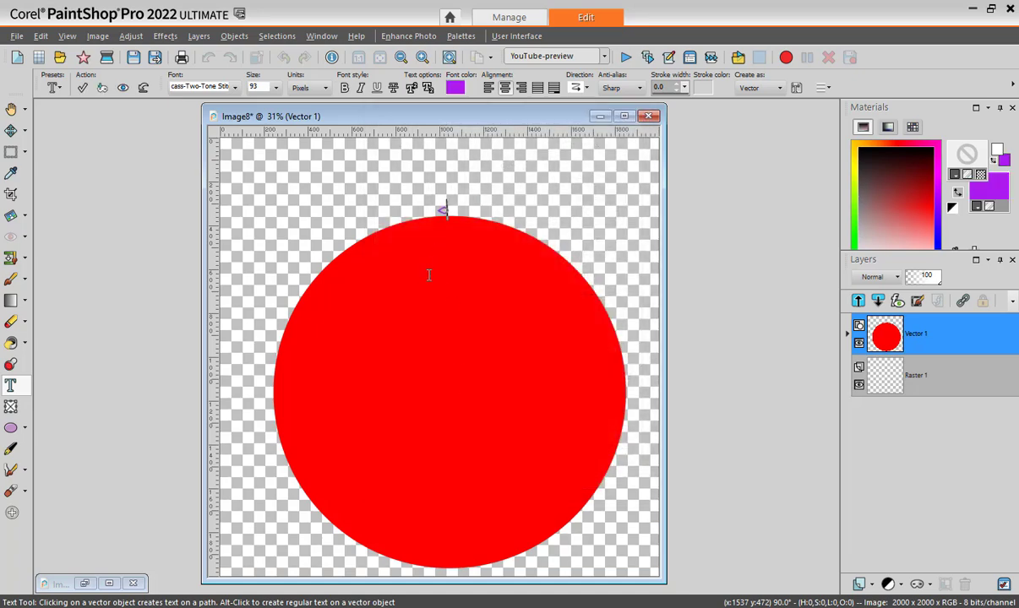
{"action": "type", "text": "yyyyyyyyy"}
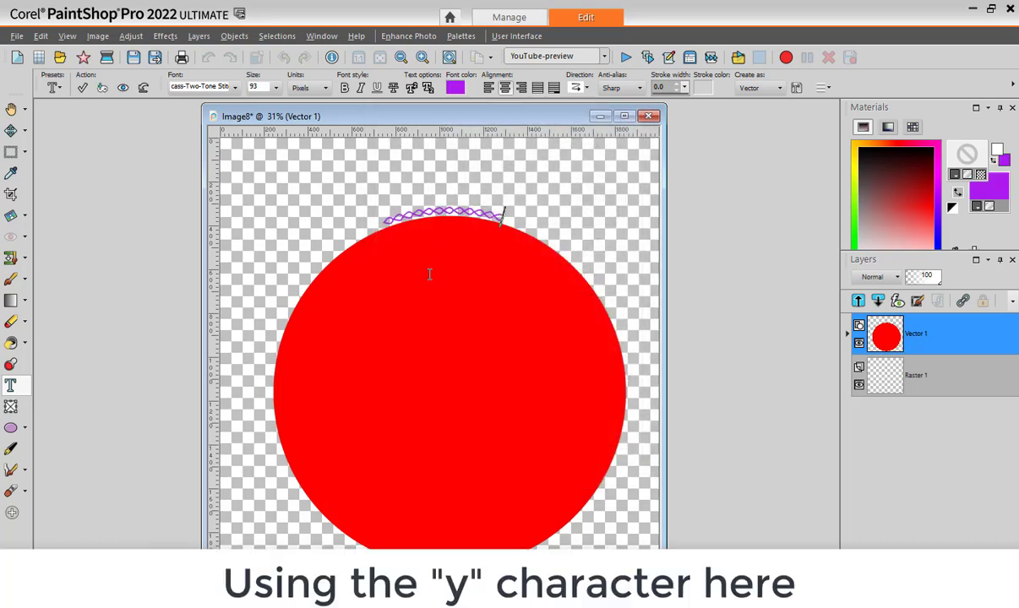
{"action": "type", "text": "yyyyyyyyyyyyyyyyy"}
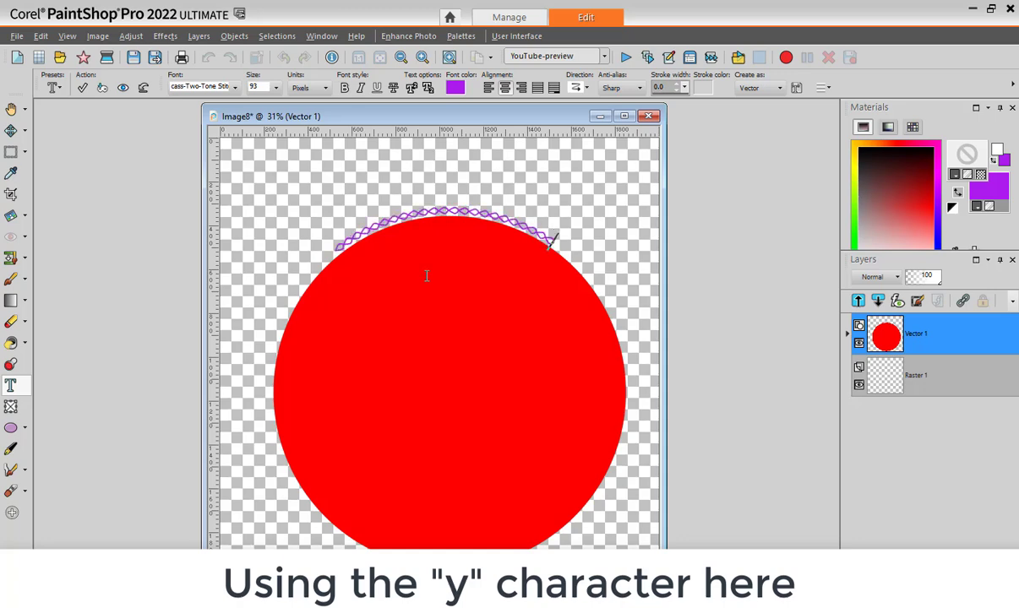
{"action": "type", "text": "yyyyyyyy"}
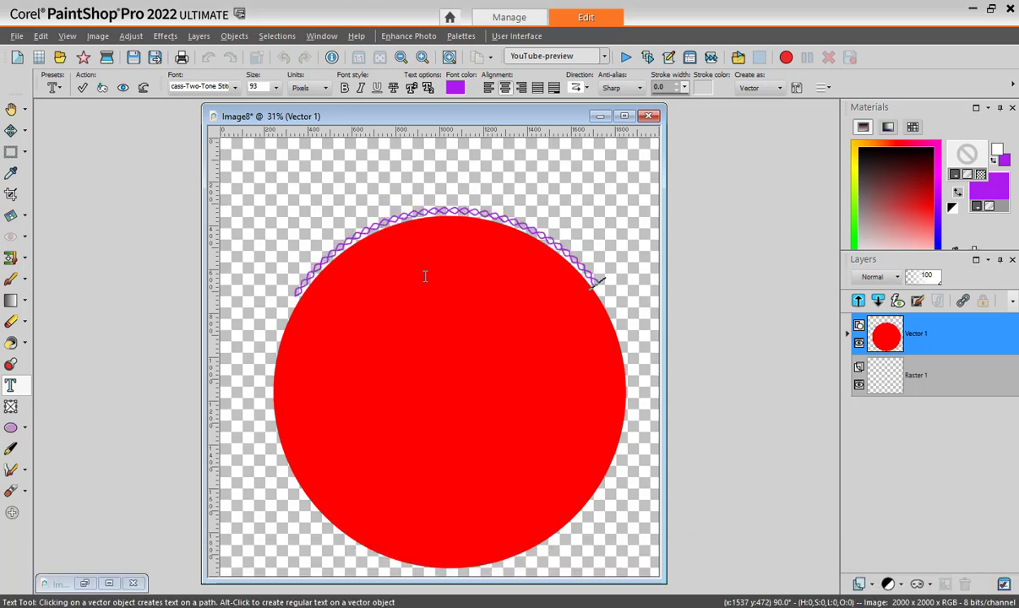
{"action": "type", "text": "yy"}
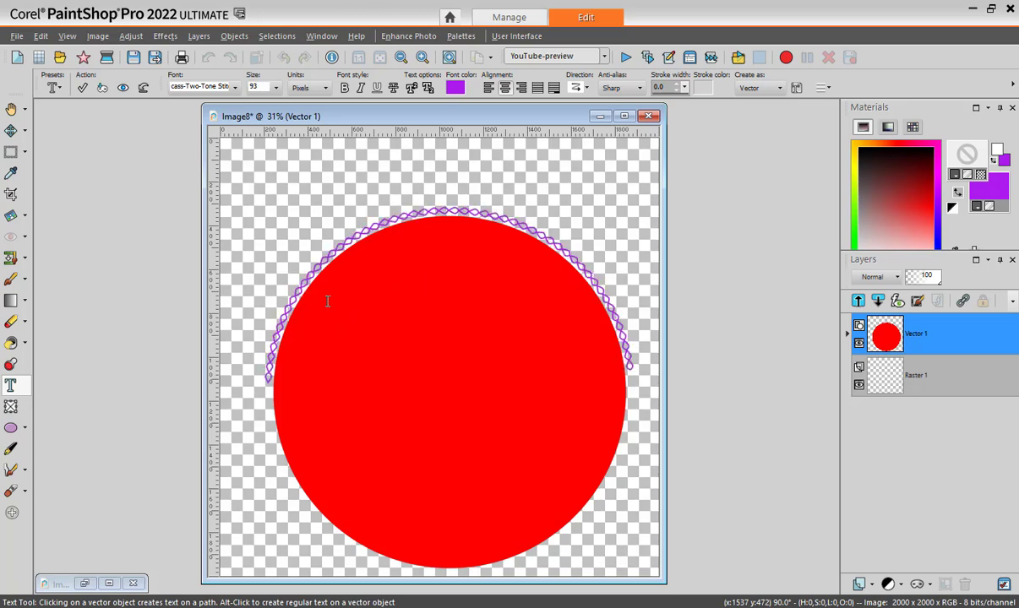
{"action": "type", "text": "yyyy"}
{"action": "left_click", "coordinate": [82, 87]}
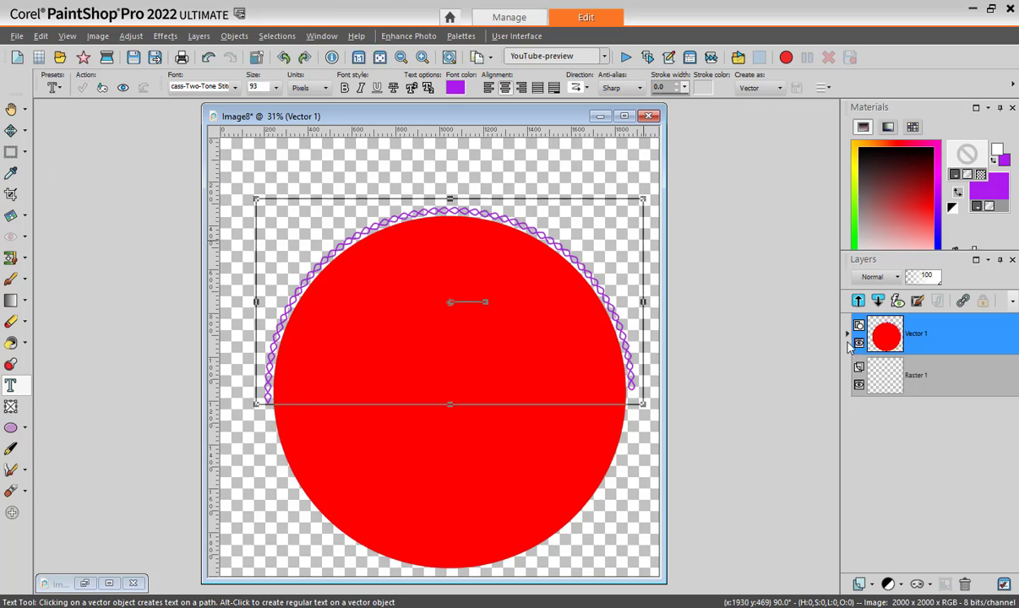
- Duplicate the Vector 1 layer and hide the red ellipse in both the original and the copy
{"action": "right_click", "coordinate": [892, 338]}
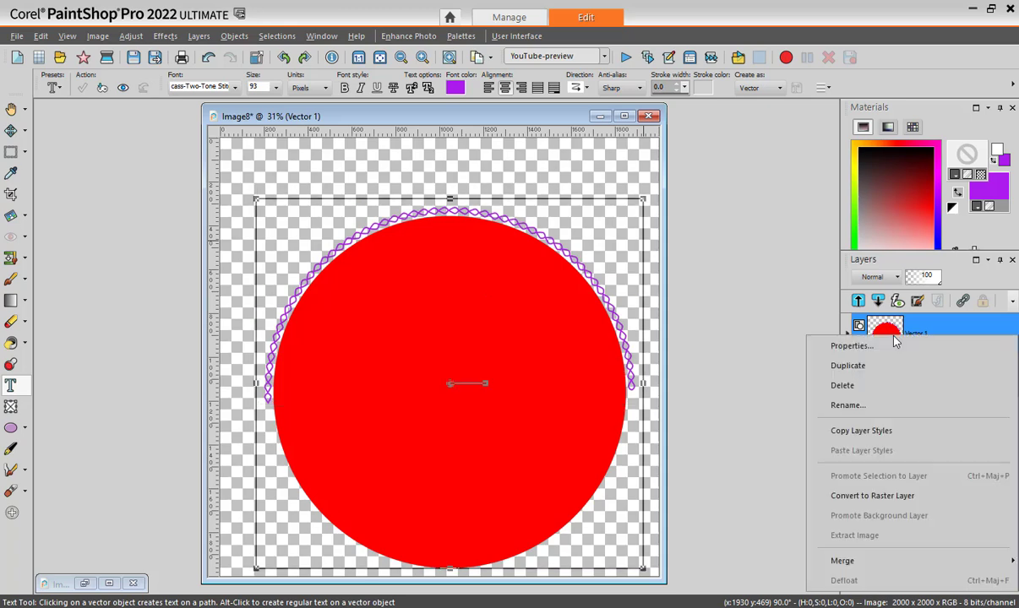
{"action": "left_click", "coordinate": [849, 366]}
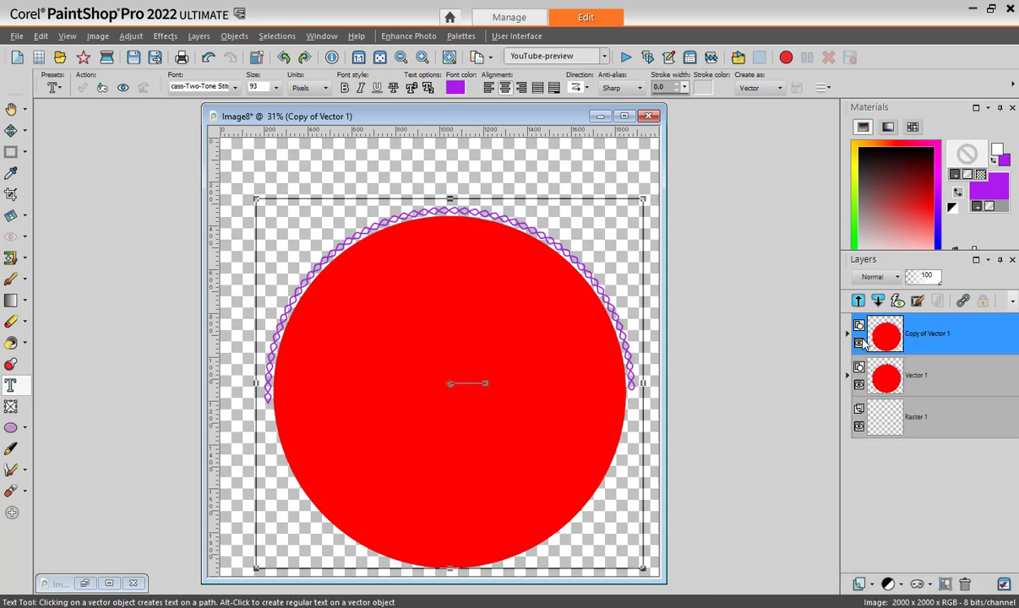
{"action": "left_click", "coordinate": [847, 335]}
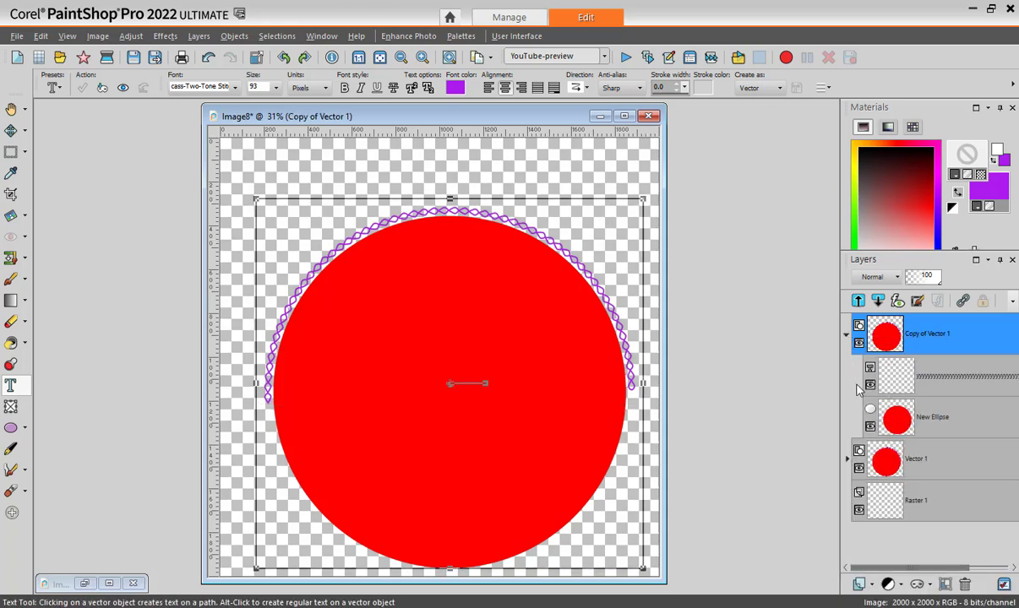
{"action": "left_click", "coordinate": [846, 460]}
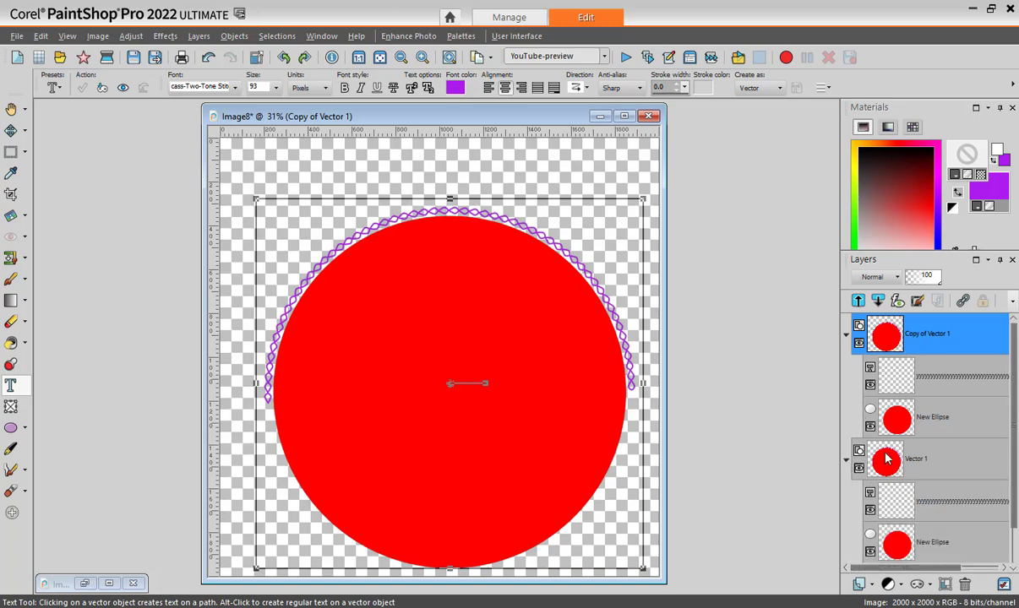
{"action": "left_click", "coordinate": [871, 551]}
{"action": "mouse_move", "coordinate": [904, 555]}
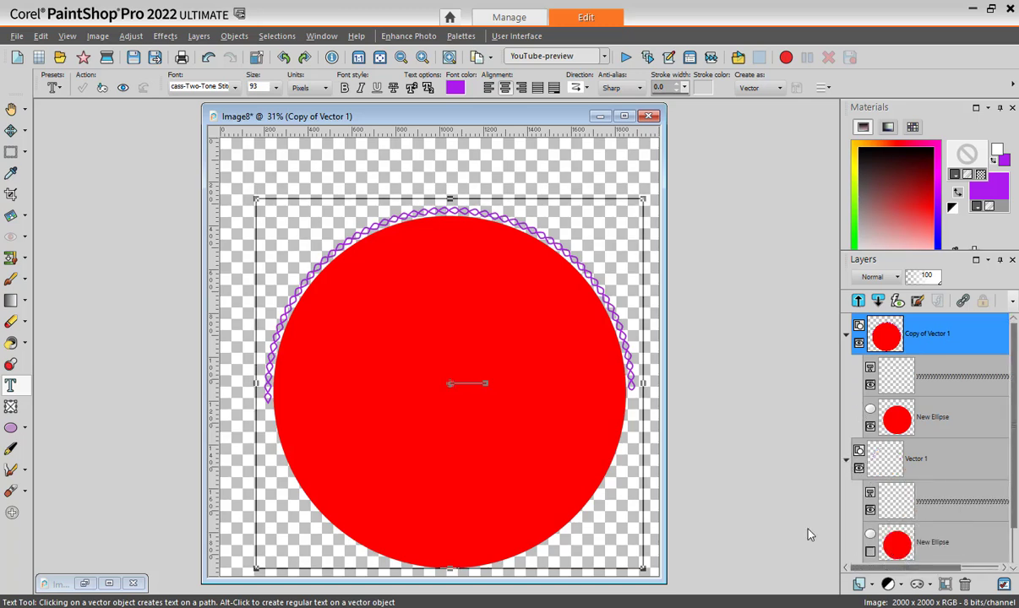
{"action": "left_click", "coordinate": [871, 427]}
- Open the stitch text in the Copy of Vector 1 layer for editing and change its whole font to cass-Two-Tone Stitch1B
{"action": "left_click", "coordinate": [925, 381]}
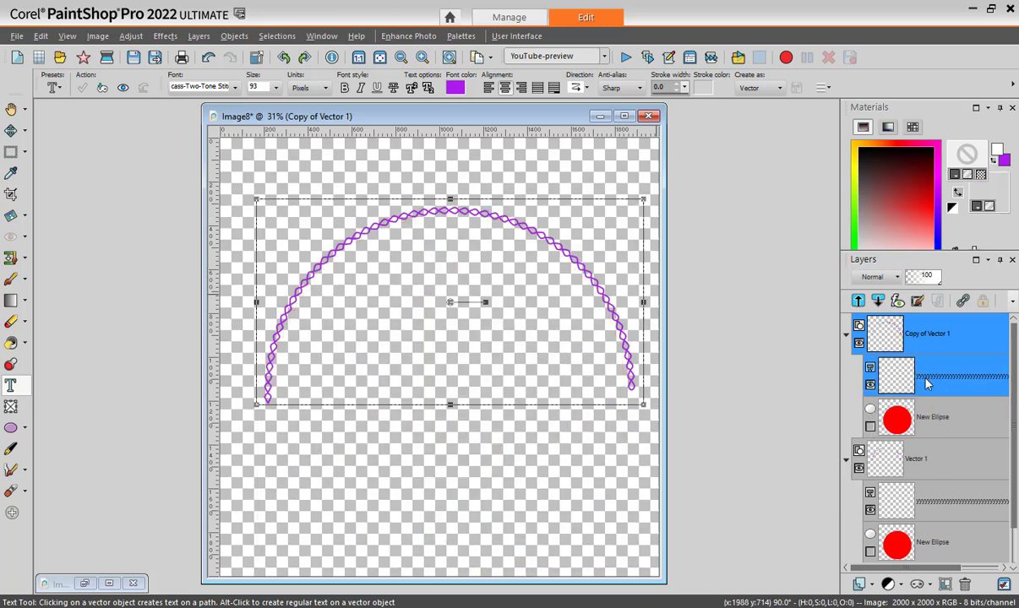
{"action": "mouse_move", "coordinate": [936, 387]}
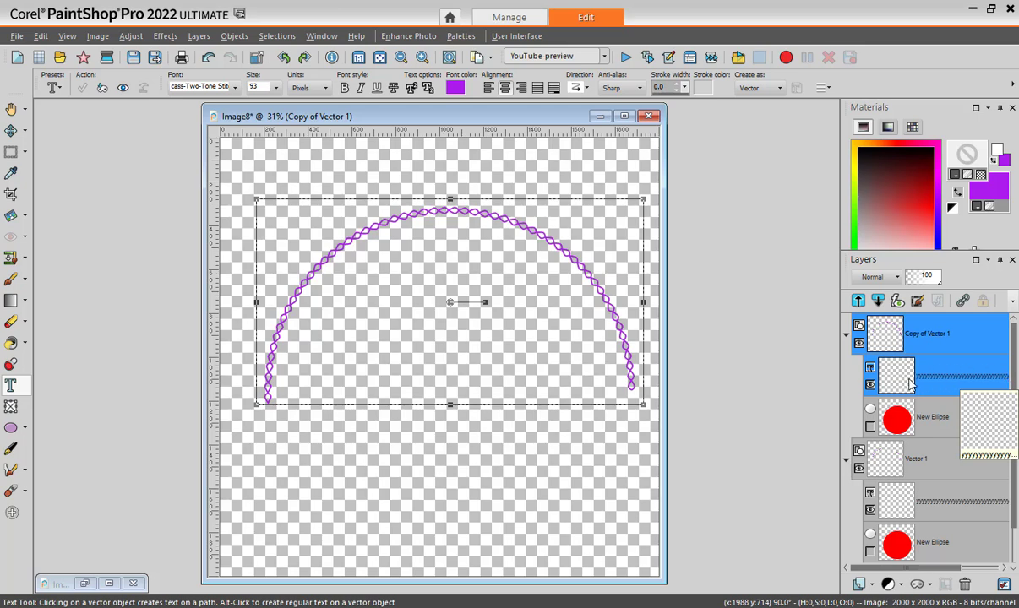
{"action": "left_click", "coordinate": [918, 381]}
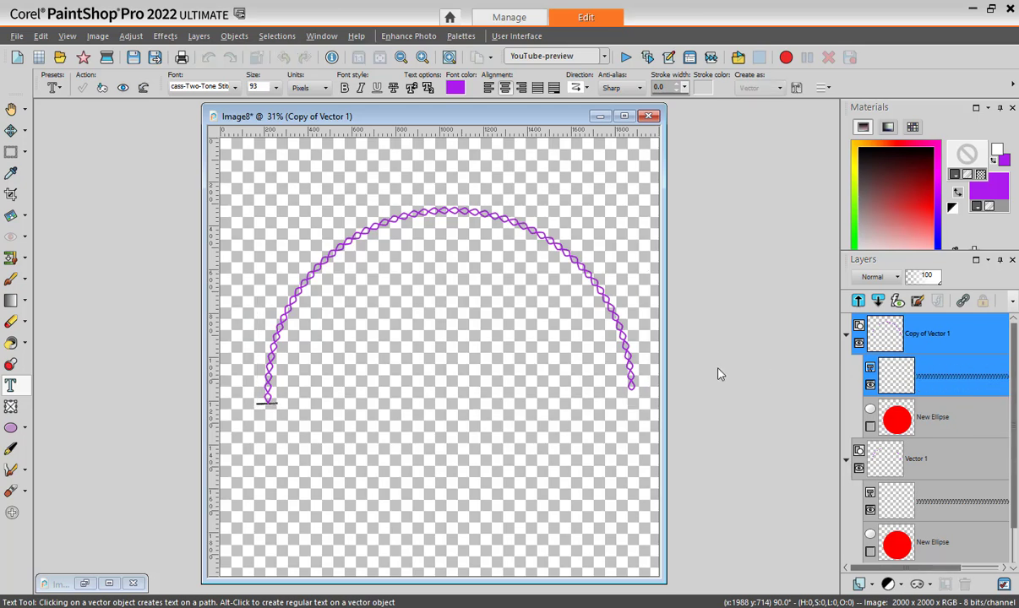
{"action": "left_click_drag", "start_coordinate": [276, 425], "coordinate": [622, 401]}
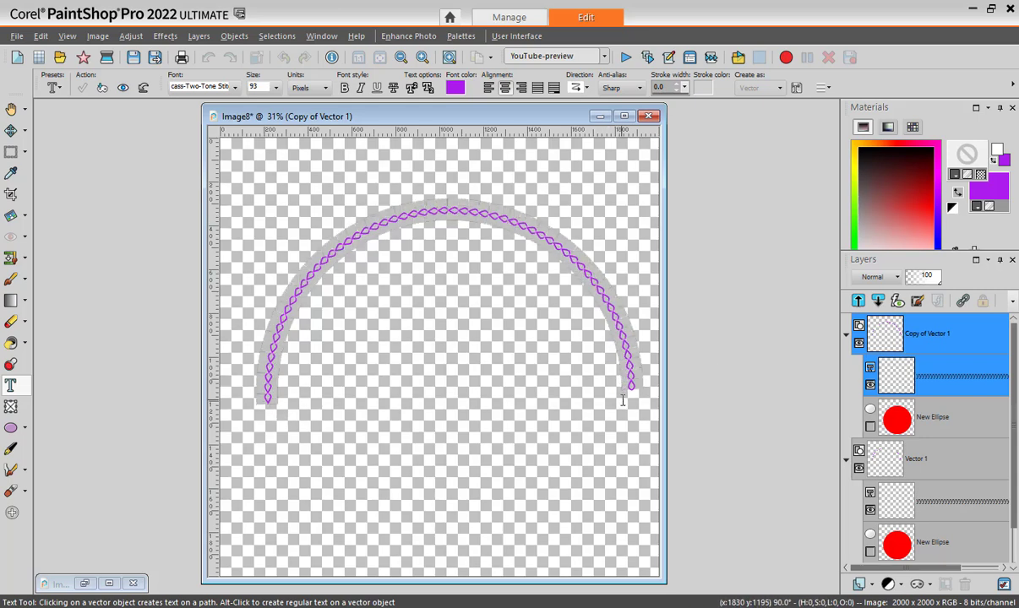
{"action": "left_click", "coordinate": [224, 86]}
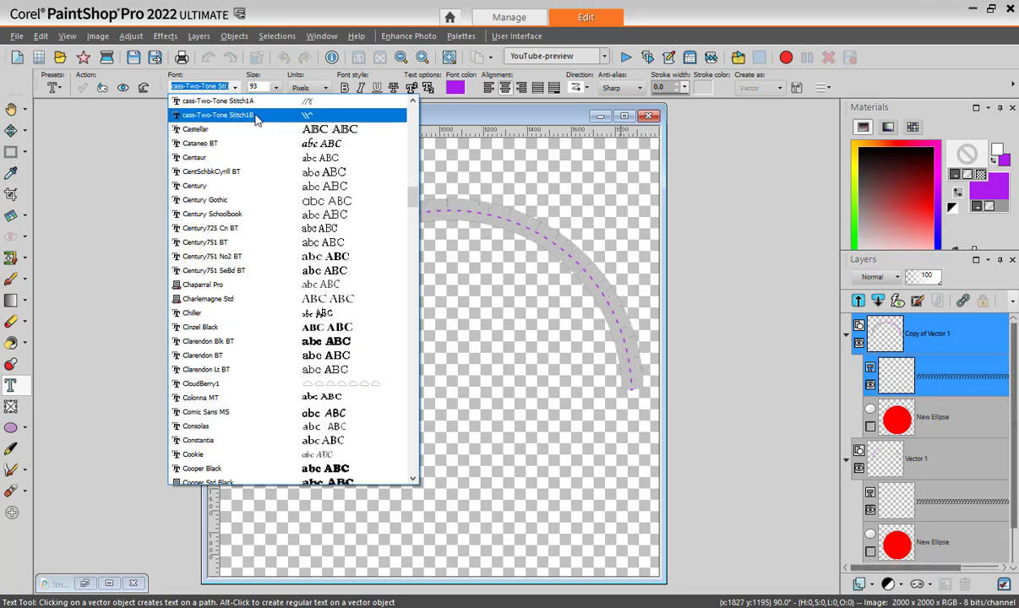
{"action": "left_click", "coordinate": [257, 116]}
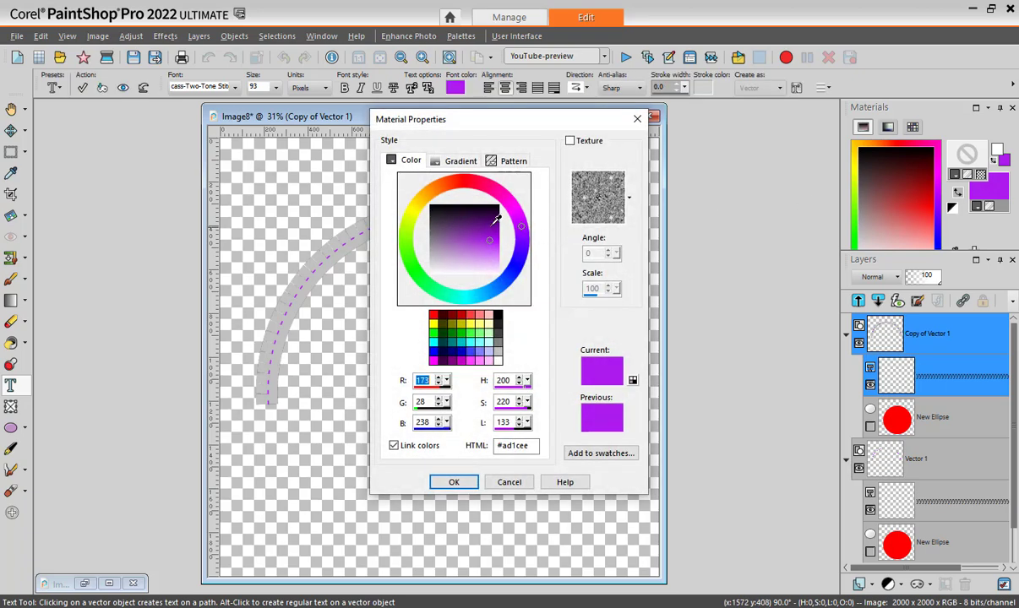
- Set the copied stitch text's colour to dark purple #600b87 and apply the text changes
{"action": "left_click", "coordinate": [490, 224]}
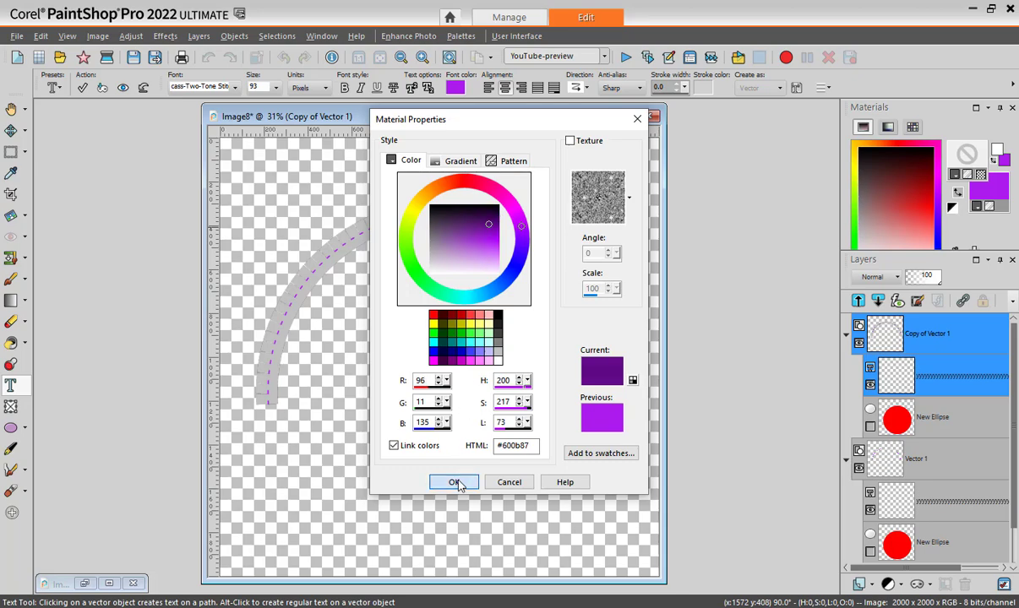
{"action": "left_click", "coordinate": [454, 483]}
{"action": "left_click", "coordinate": [82, 88]}
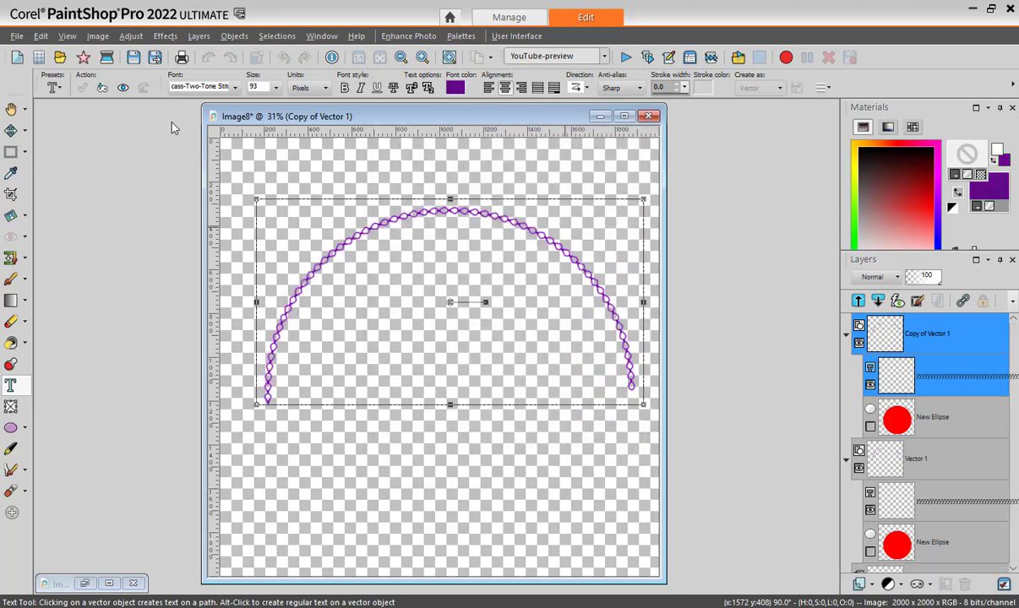
- Convert the Copy of Vector 1 layer with the dark stitches to a raster layer
{"action": "left_click_drag", "start_coordinate": [439, 118], "coordinate": [412, 117]}
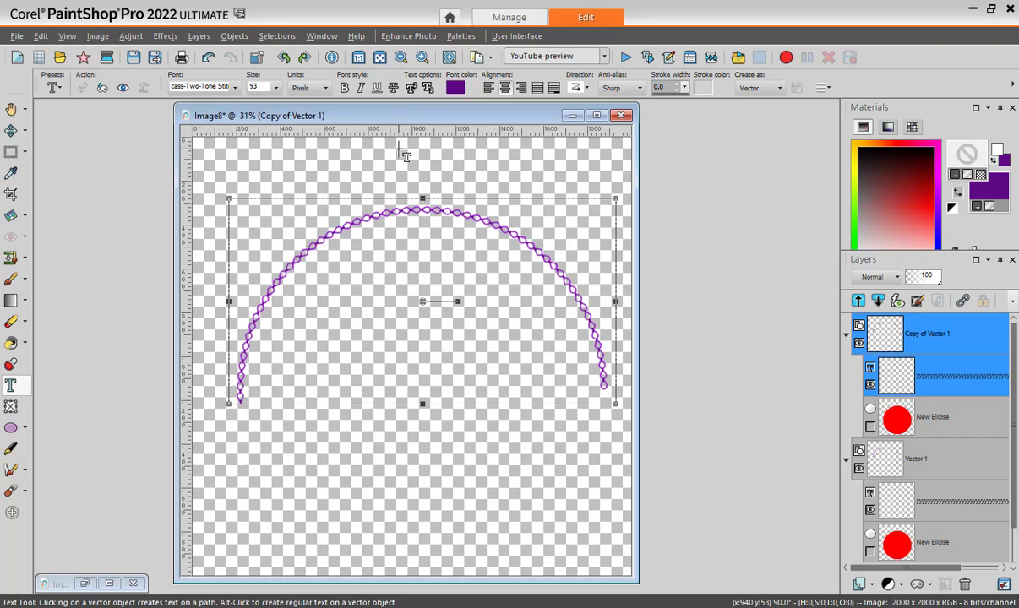
{"action": "scroll", "coordinate": [353, 315], "scroll_direction": "up", "scroll_amount": 2}
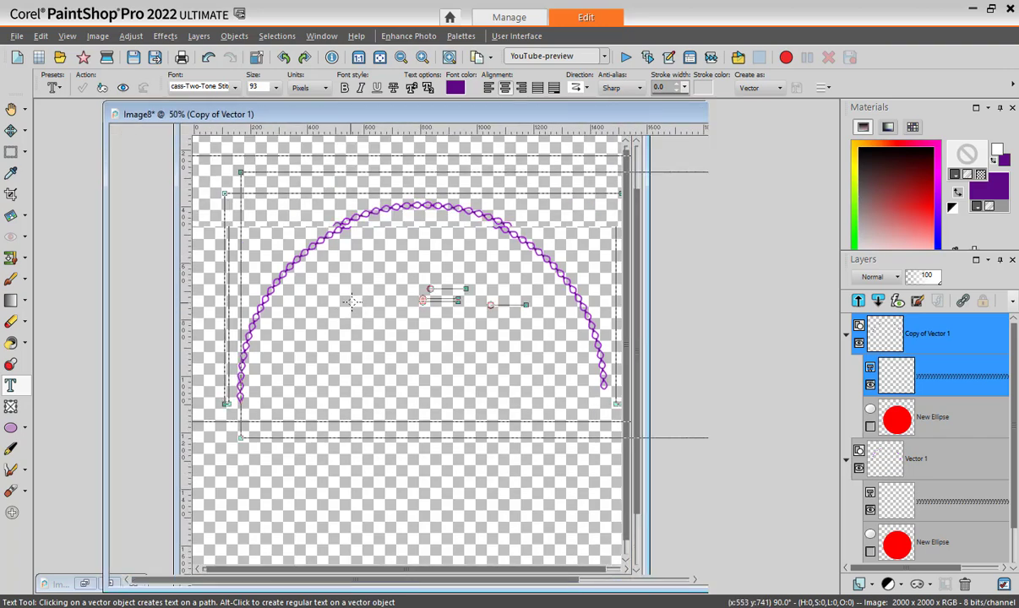
{"action": "scroll", "coordinate": [359, 304], "scroll_direction": "up", "scroll_amount": 2}
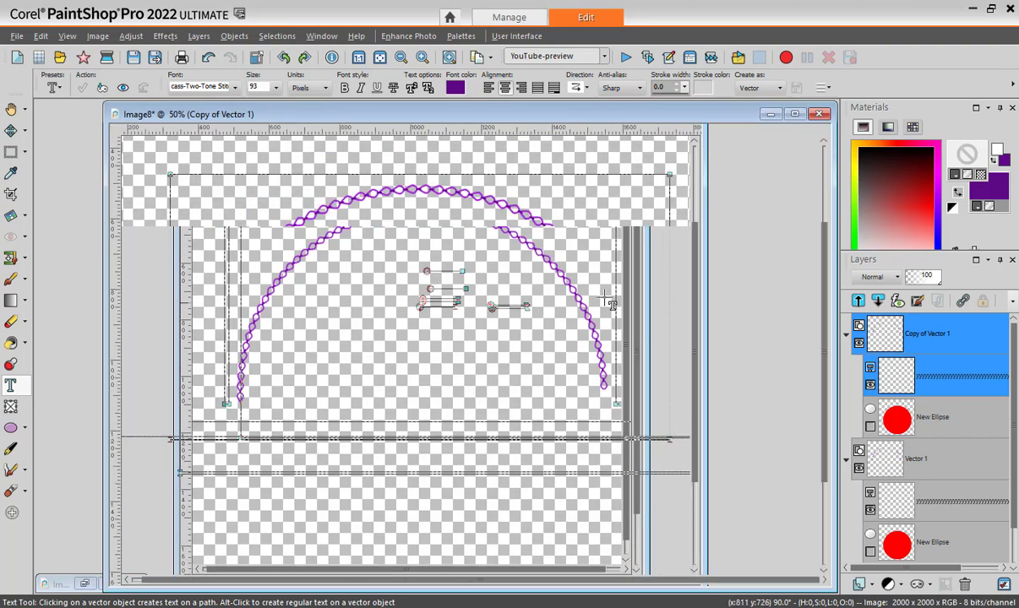
{"action": "scroll", "coordinate": [777, 281], "scroll_direction": "up", "scroll_amount": 4}
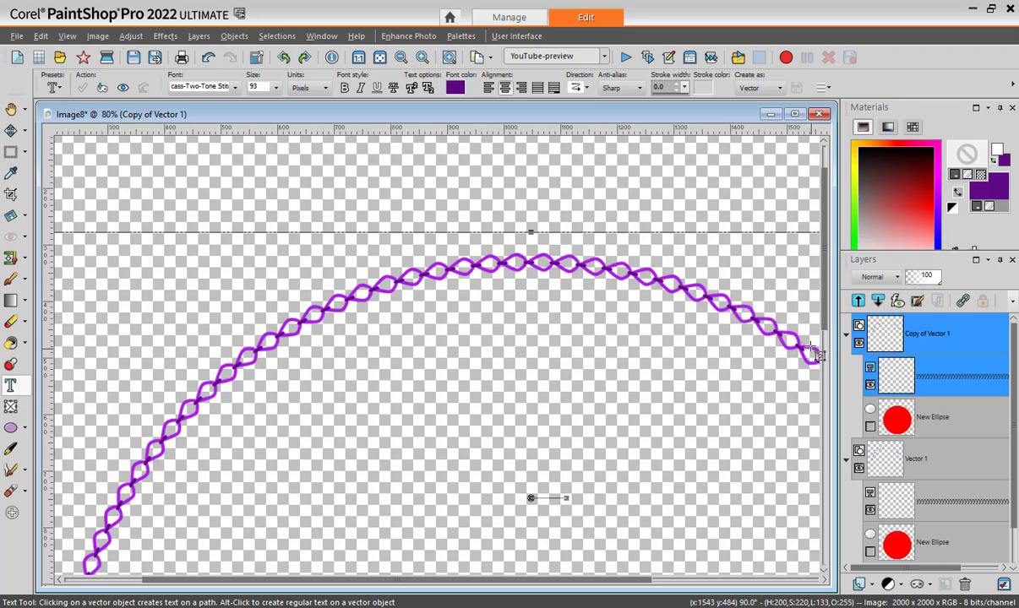
{"action": "right_click", "coordinate": [887, 342]}
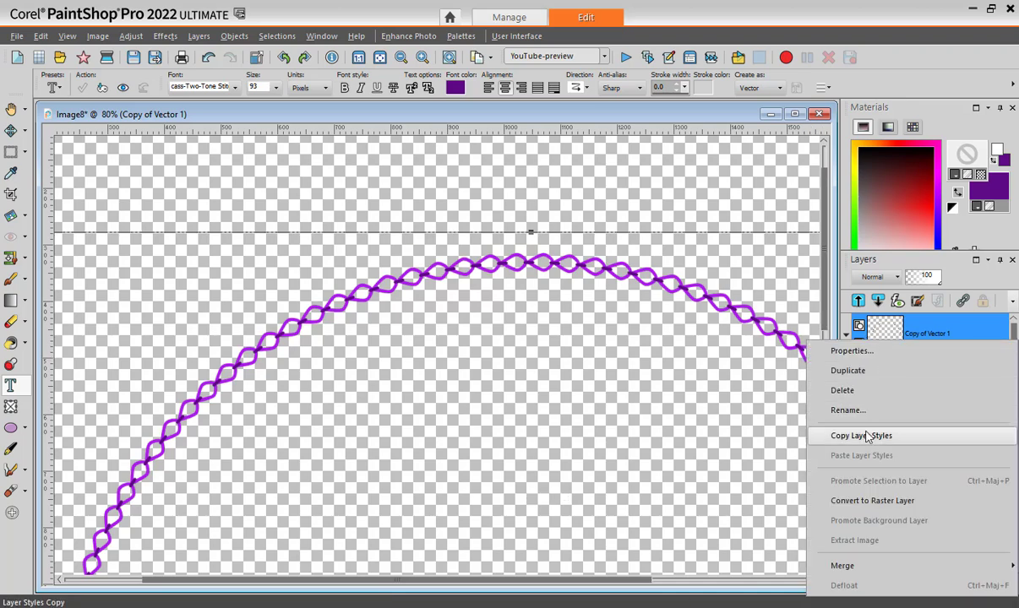
{"action": "left_click", "coordinate": [849, 500]}
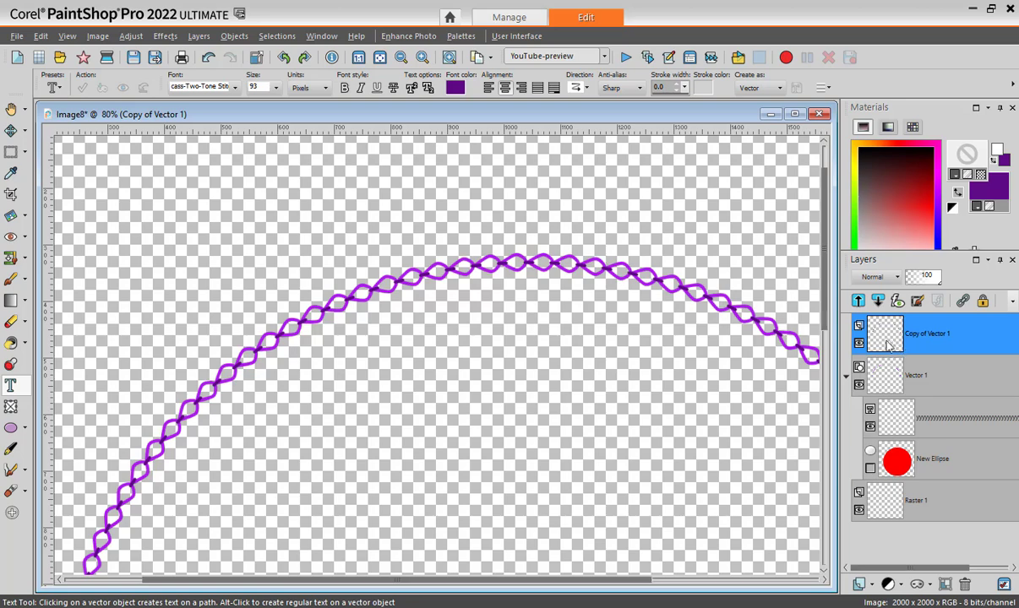